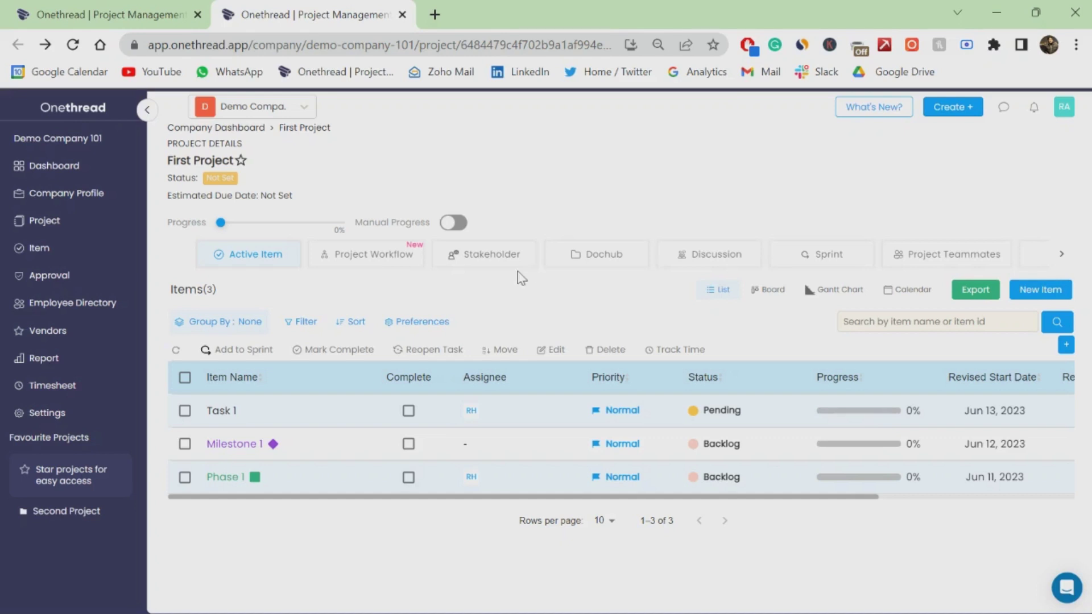
# - Create a discussion named "Chat" for First Project in Demo Company 101
pyautogui.click(676, 254)
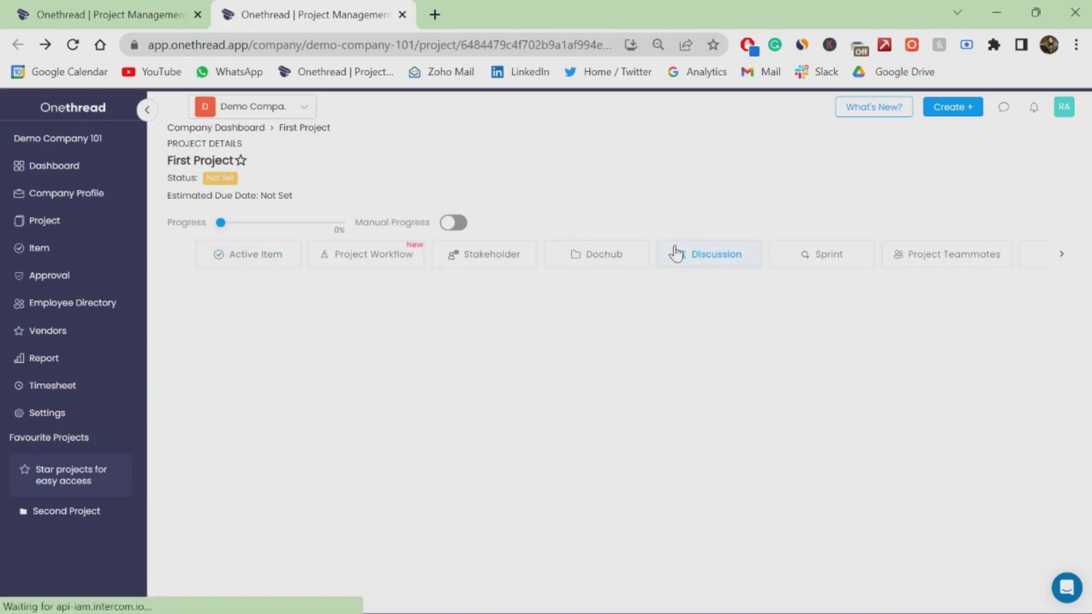
pyautogui.click(297, 359)
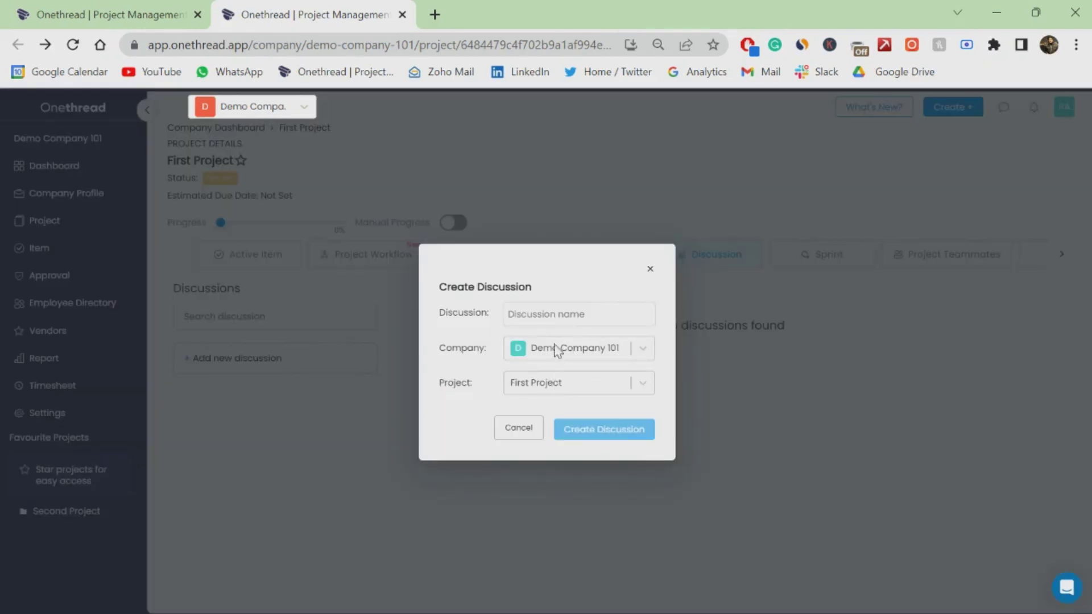
pyautogui.click(543, 317)
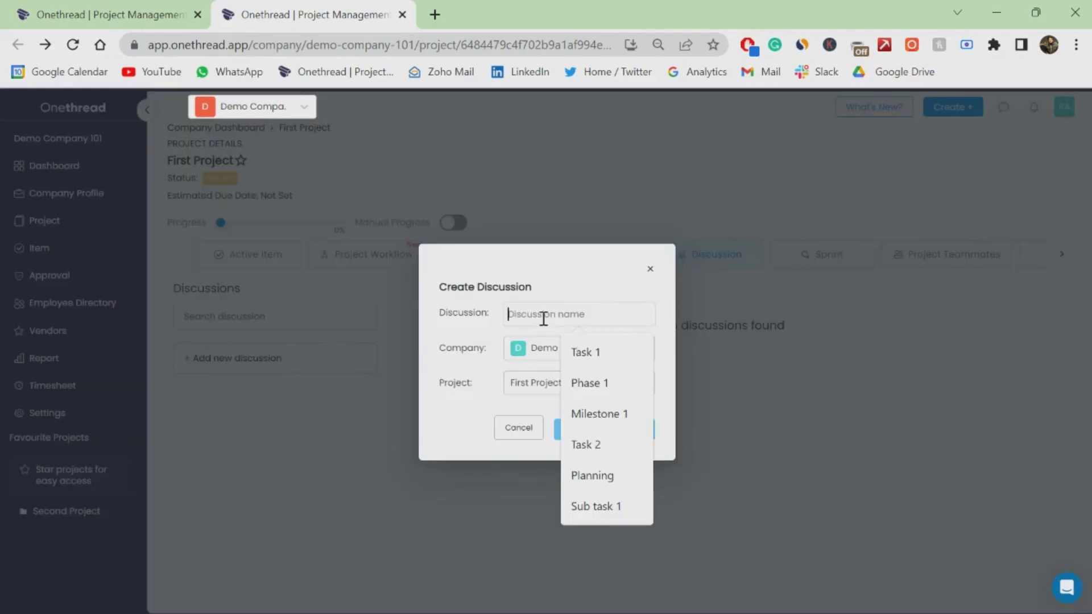
pyautogui.write('Chat')
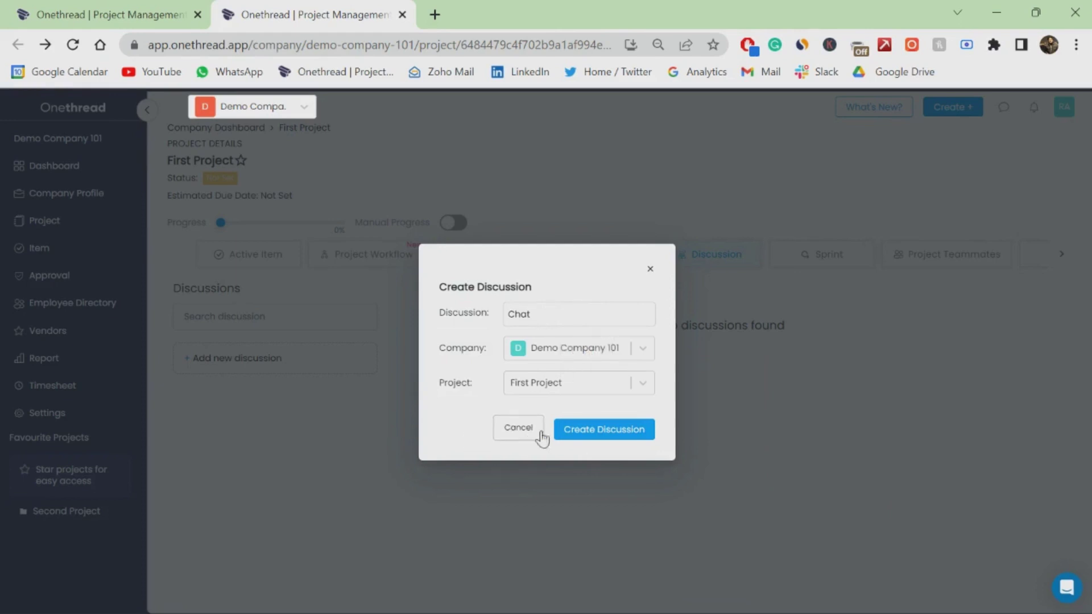
pyautogui.click(563, 434)
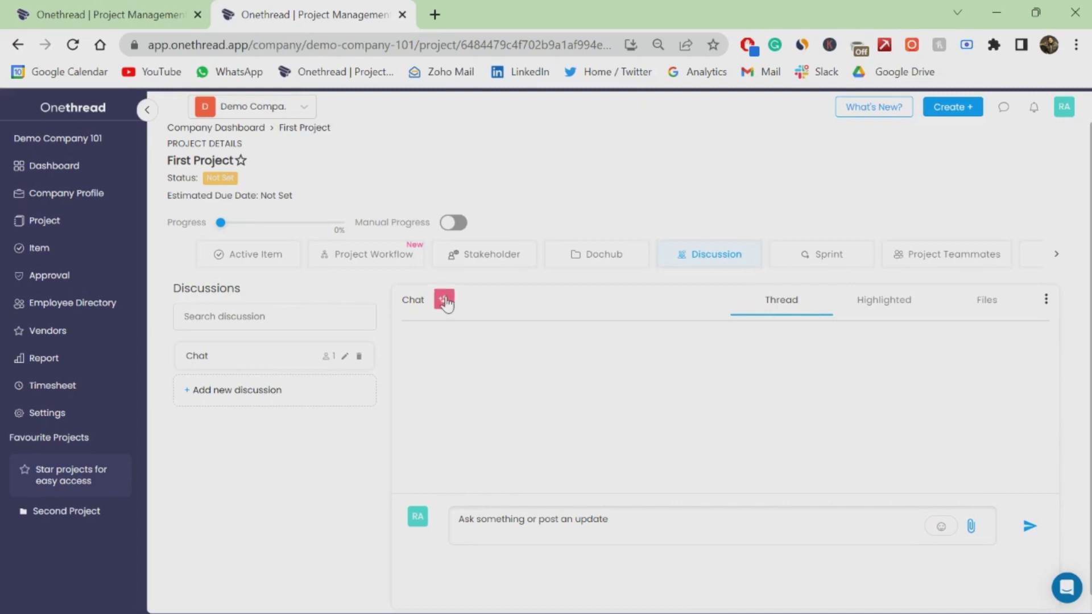
# - Post the message "hi" in the Chat discussion thread
pyautogui.click(633, 520)
pyautogui.write('hi')
pyautogui.press('Return')
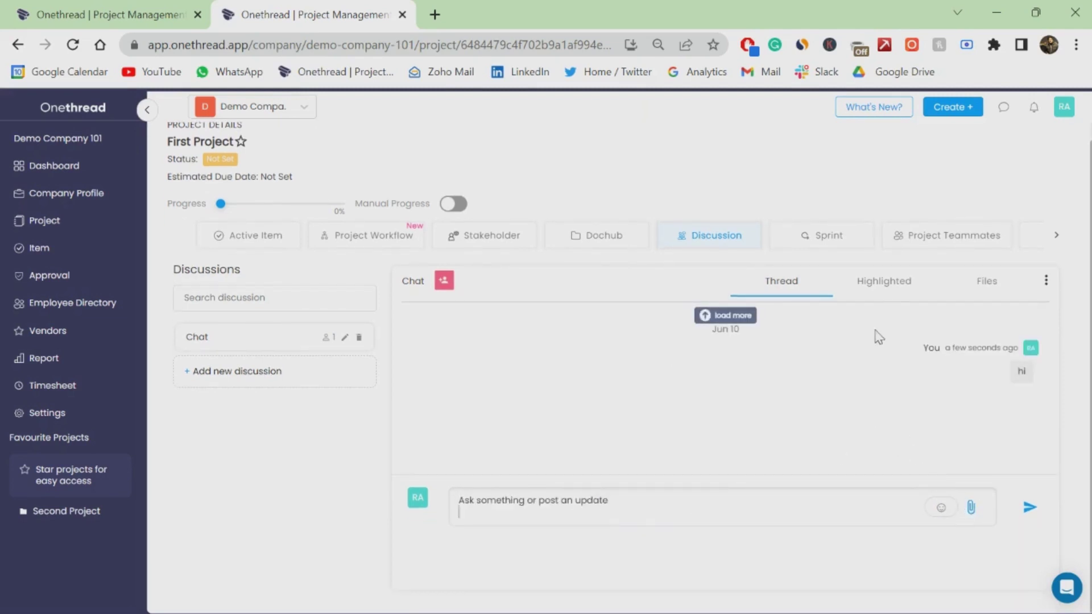
# - Highlight the "hi" message in the Chat thread, and view the discussion's highlighted messages and files
pyautogui.click(880, 288)
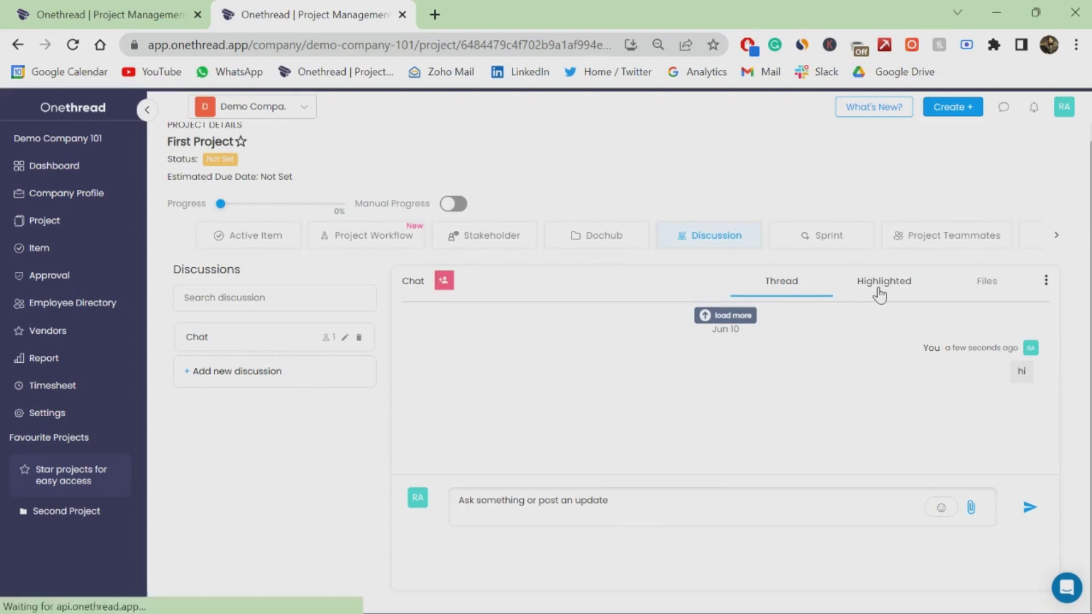
pyautogui.click(775, 284)
pyautogui.click(997, 370)
pyautogui.click(892, 284)
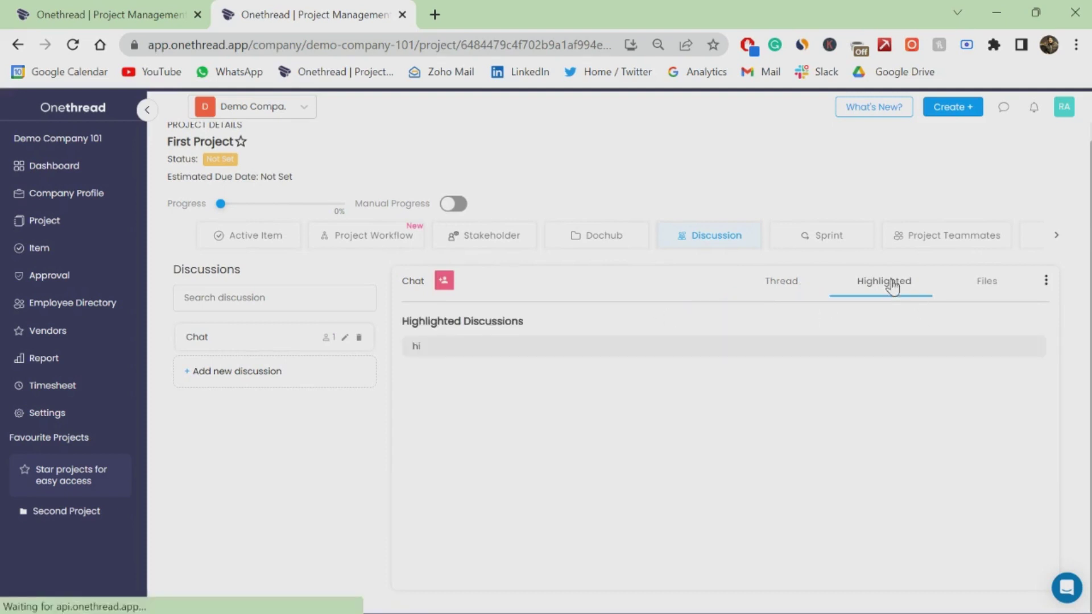
pyautogui.click(971, 285)
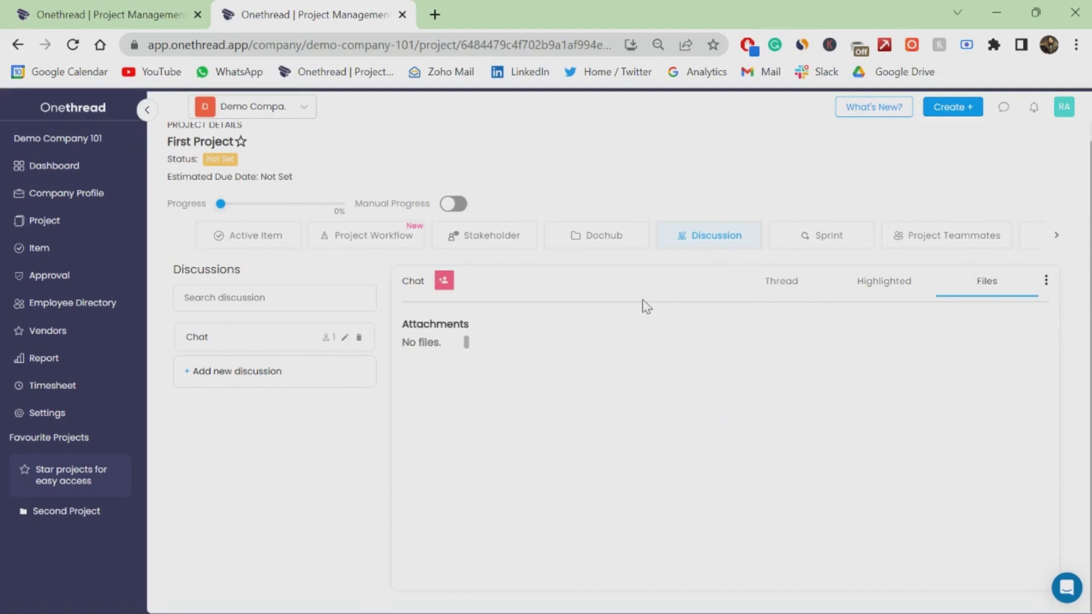
# - Upload the Word document "~$urney from BUET _ IBA to a Startup Founder" to the project's Dochub
pyautogui.click(586, 245)
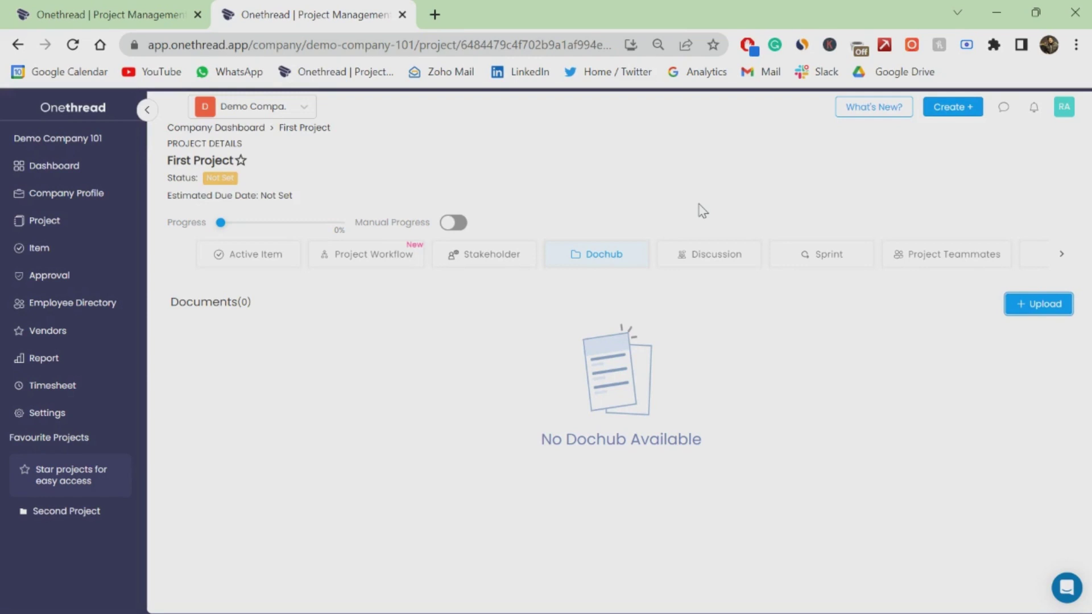
pyautogui.click(1025, 310)
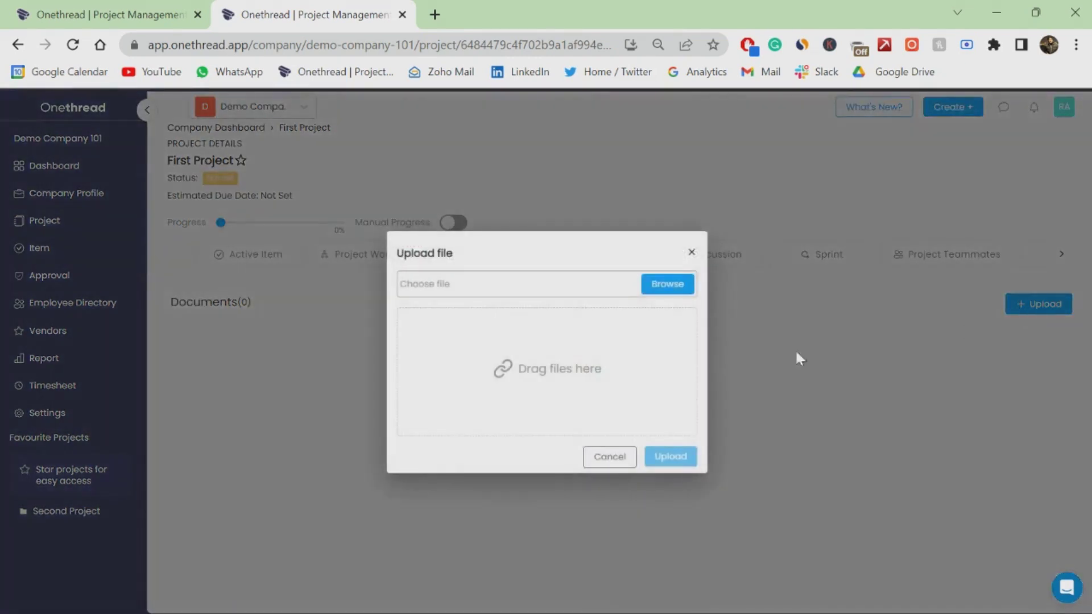
pyautogui.click(667, 284)
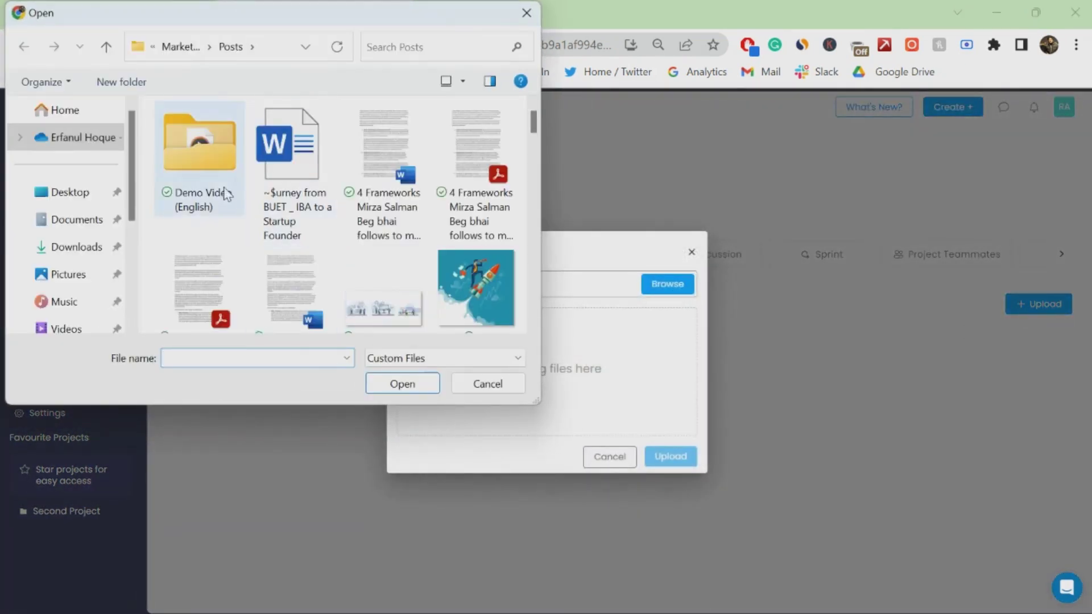
pyautogui.click(299, 193)
pyautogui.click(412, 381)
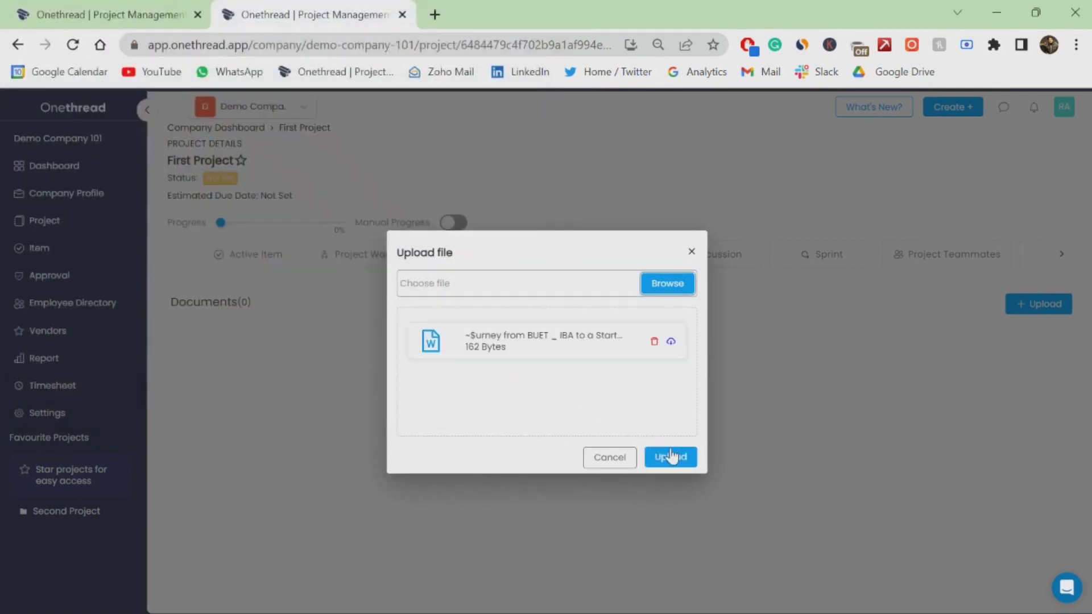
pyautogui.click(671, 456)
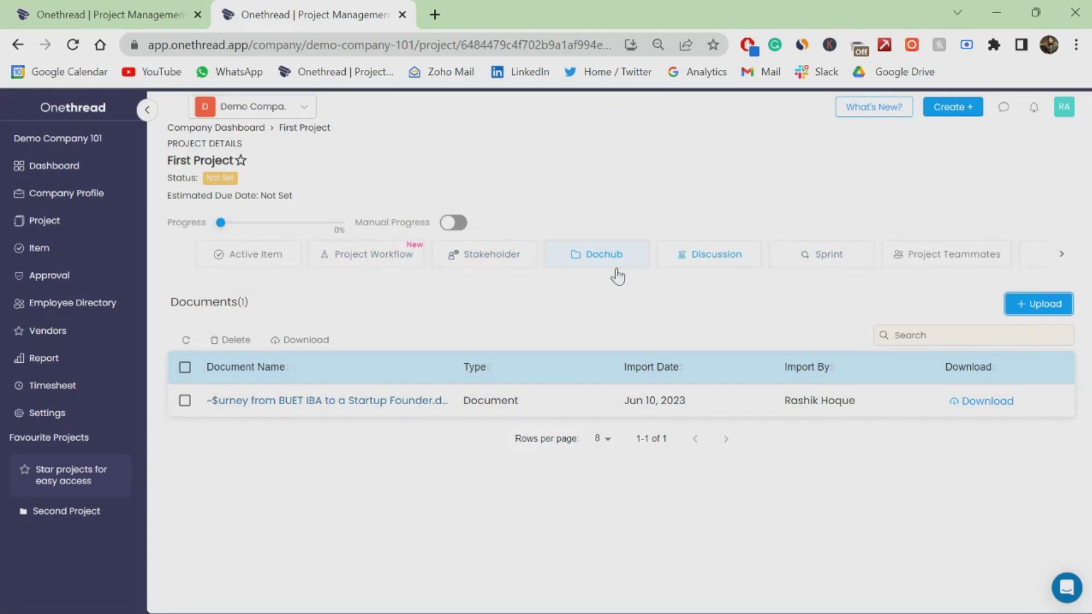
# - Use the project workflow template "When status is changed from something to something", with the status changing from In Progress to Done
pyautogui.click(399, 261)
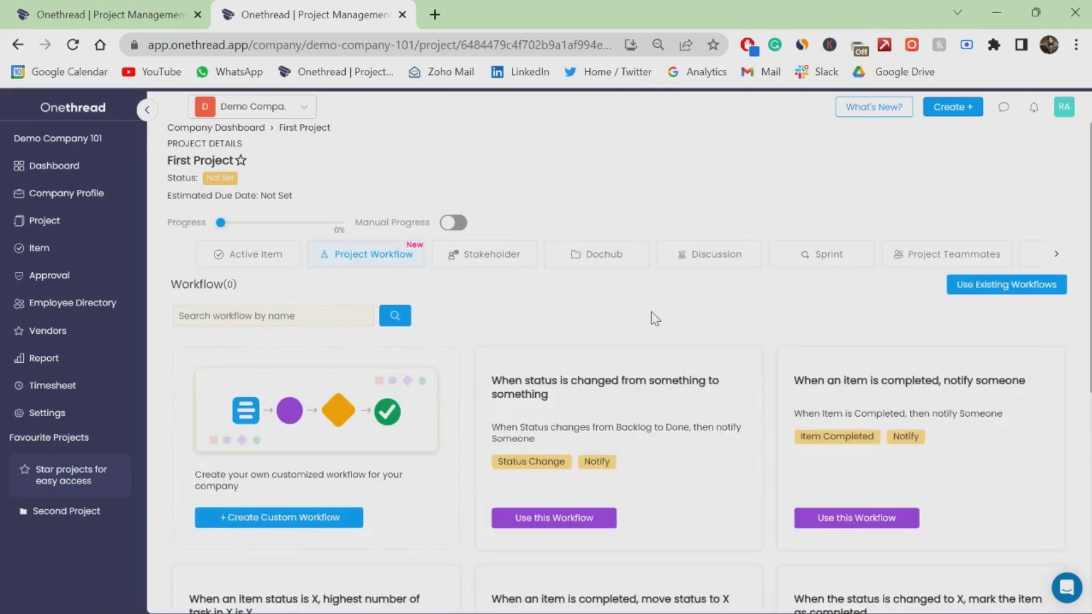
pyautogui.scroll(-3, 655, 318)
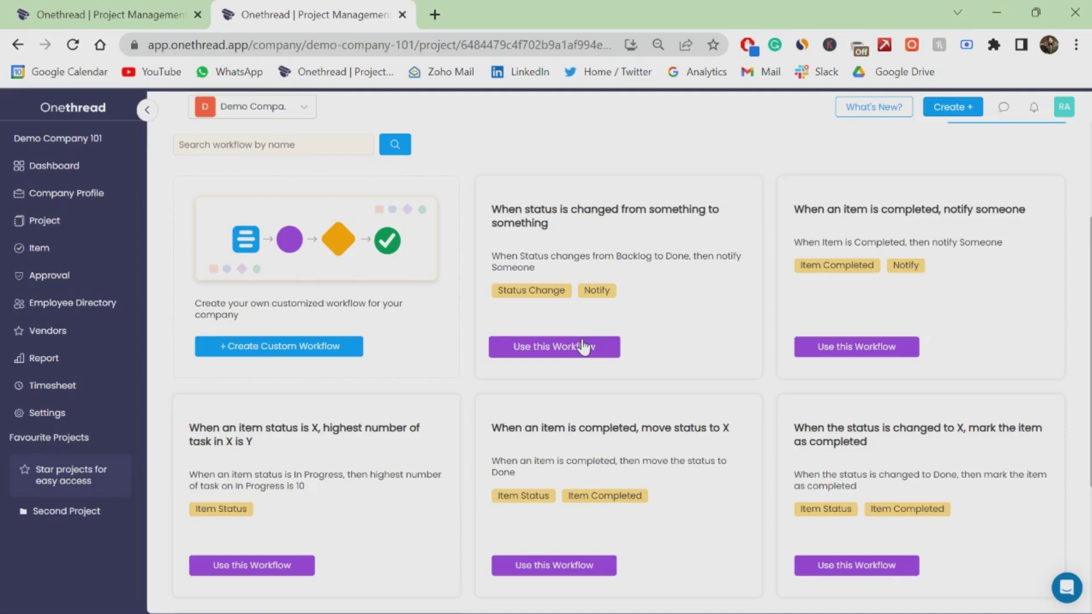
pyautogui.click(584, 346)
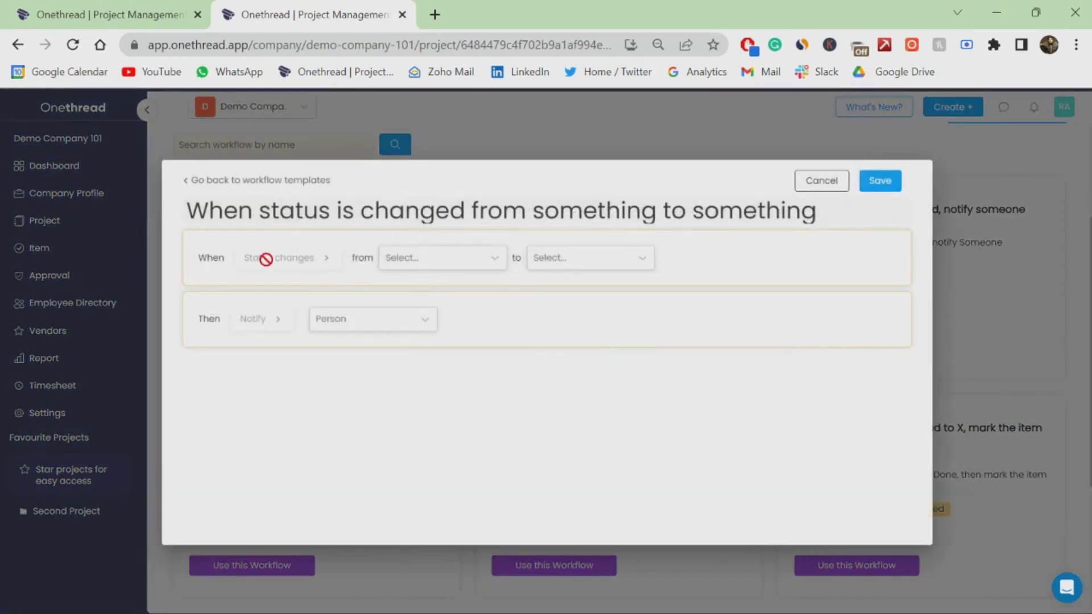
pyautogui.click(483, 258)
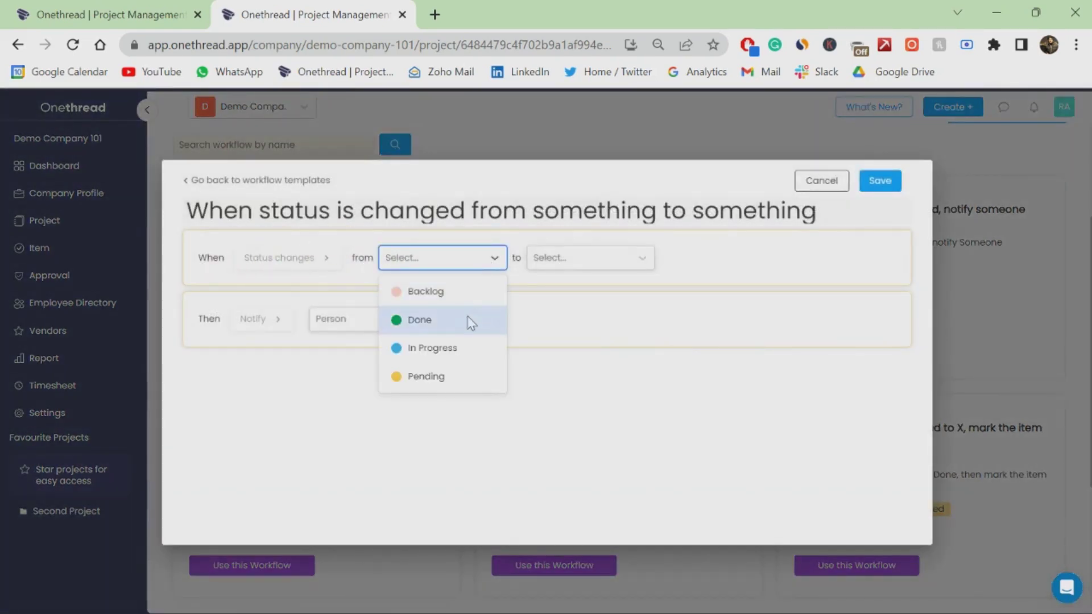
pyautogui.click(474, 350)
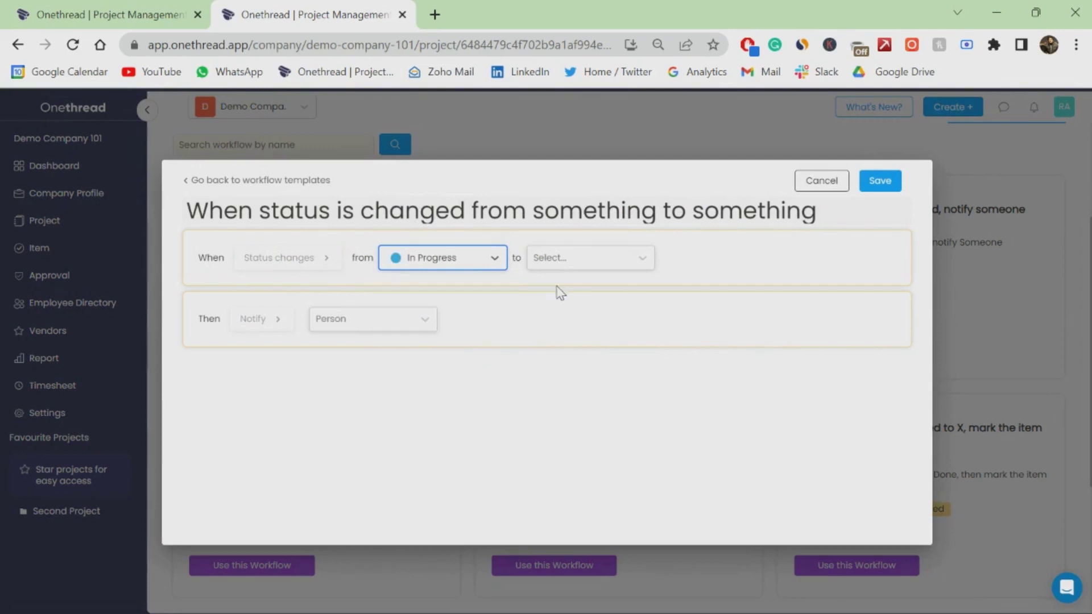
pyautogui.click(557, 264)
pyautogui.click(540, 312)
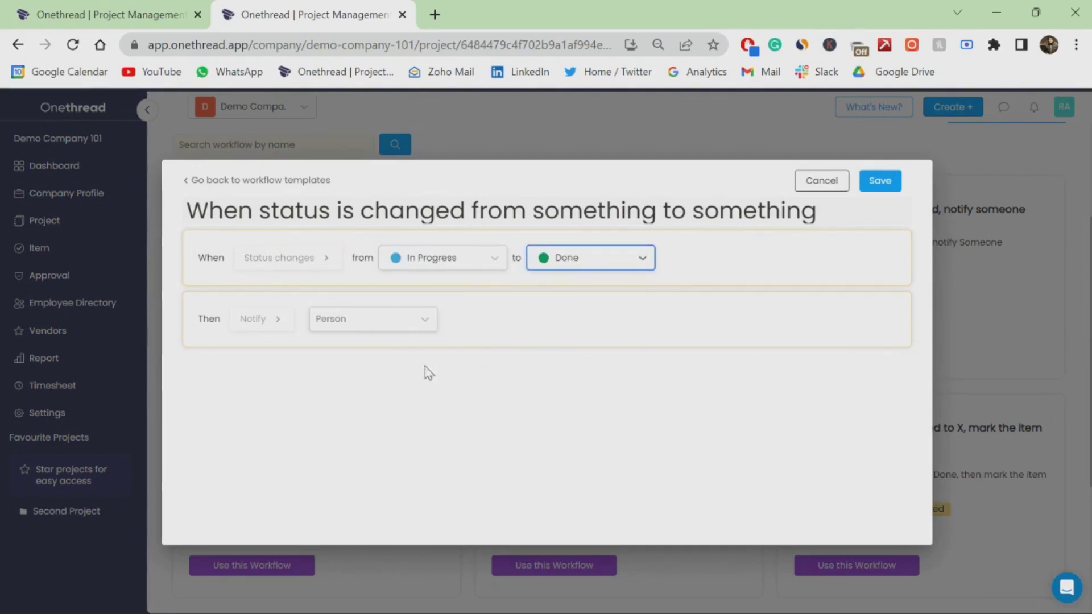
# - Choose the team member to notify in the status-change workflow and save it
pyautogui.click(378, 319)
pyautogui.click(377, 351)
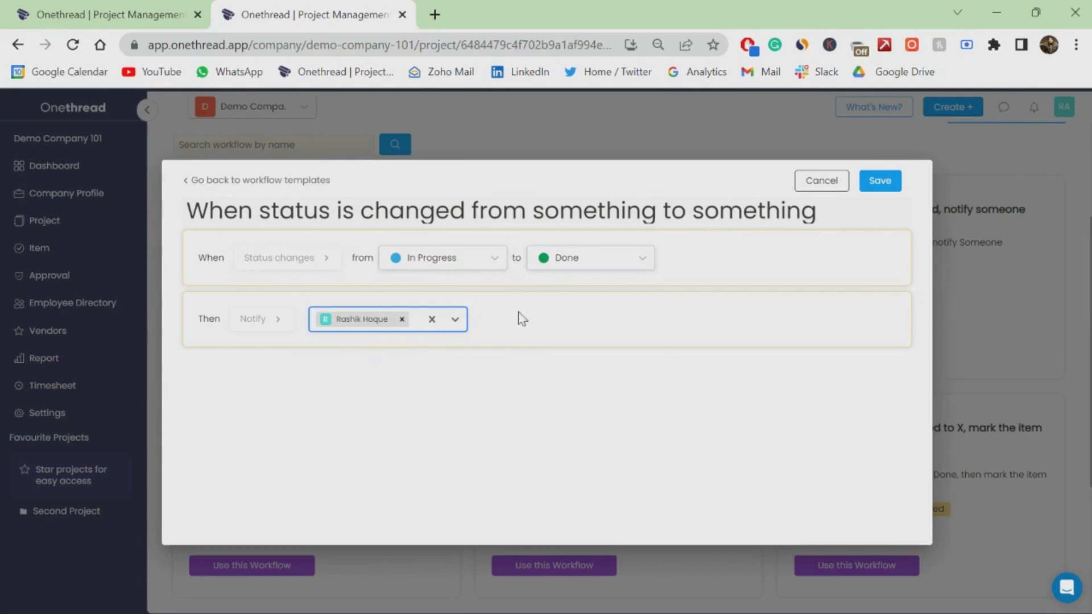
pyautogui.click(880, 190)
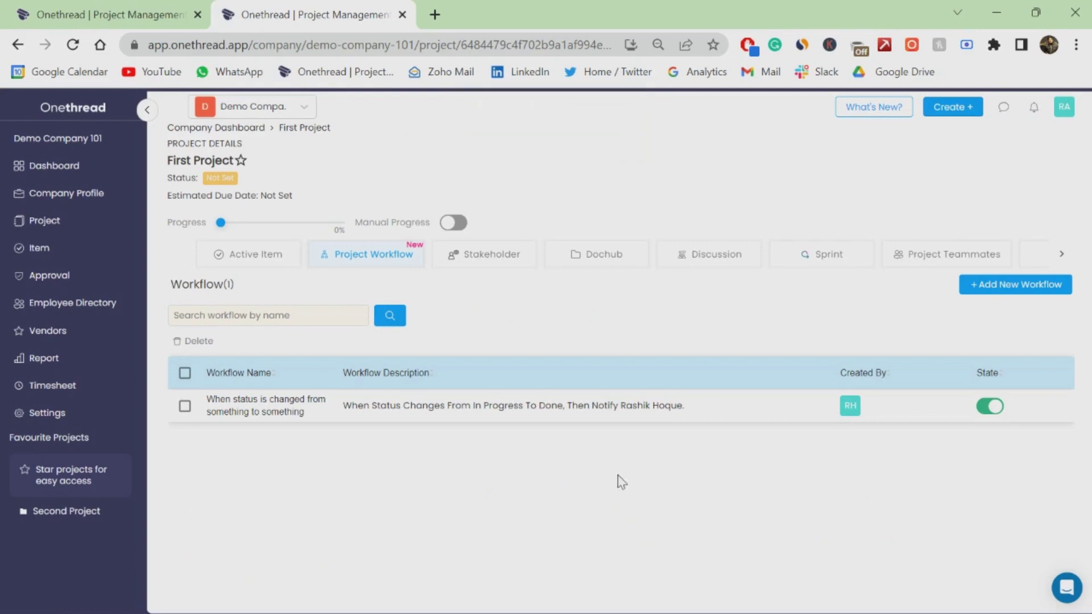
# - Look through the available project workflow templates and close them without adding another workflow
pyautogui.click(1045, 285)
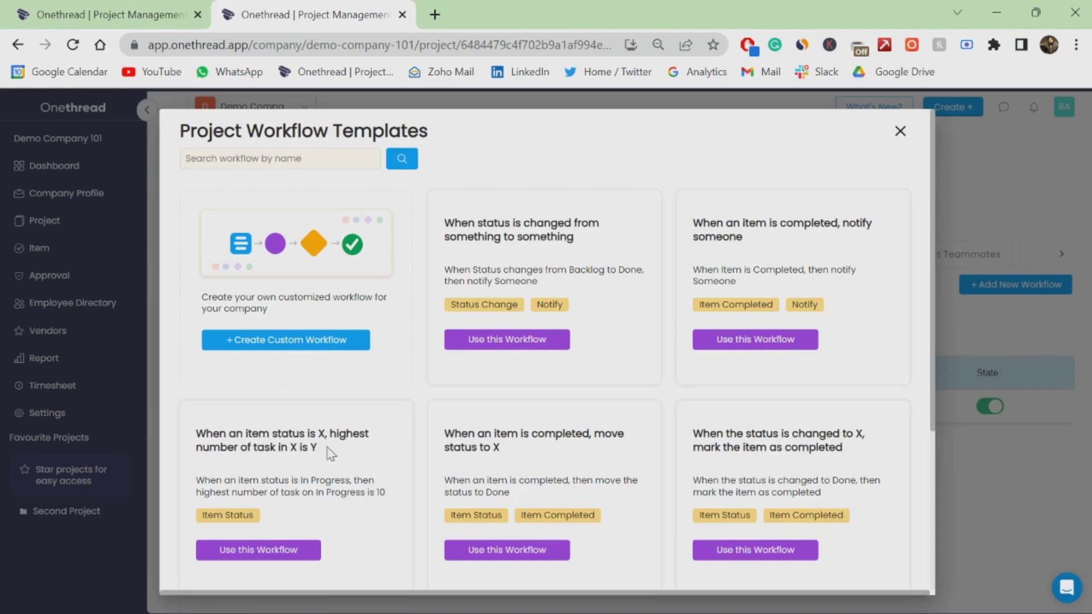
pyautogui.scroll(-3, 348, 451)
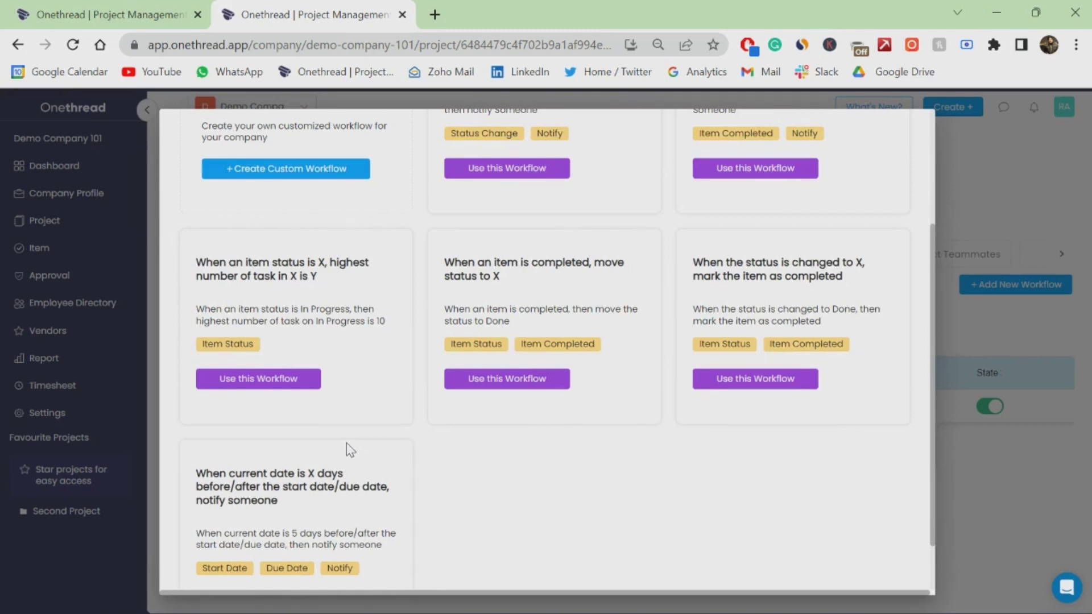
pyautogui.click(988, 499)
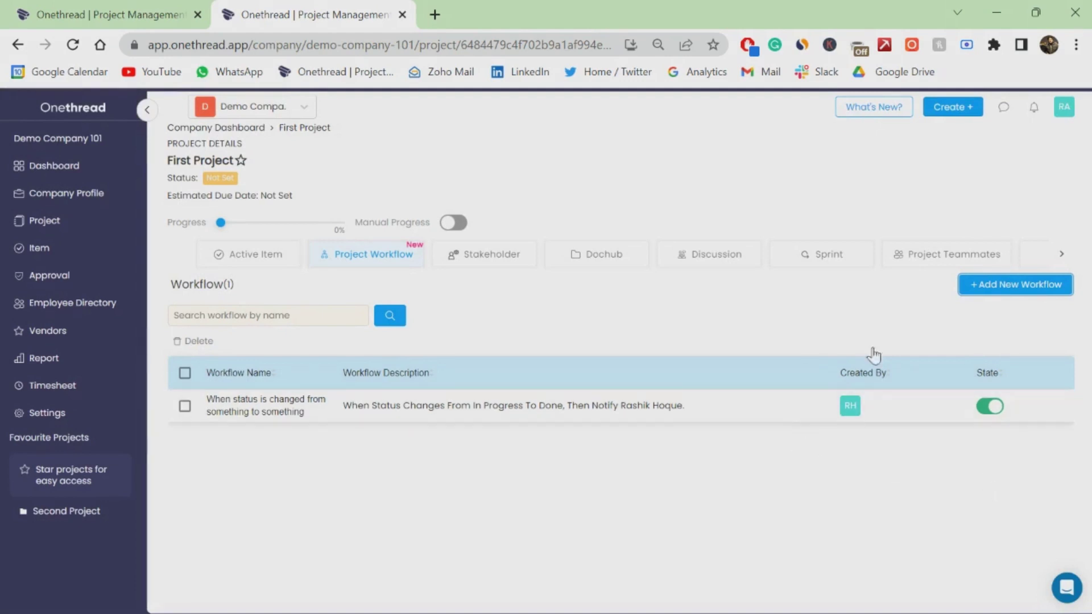
# - Create and save a project wiki page titled "First document"
pyautogui.click(1058, 257)
pyautogui.click(1058, 259)
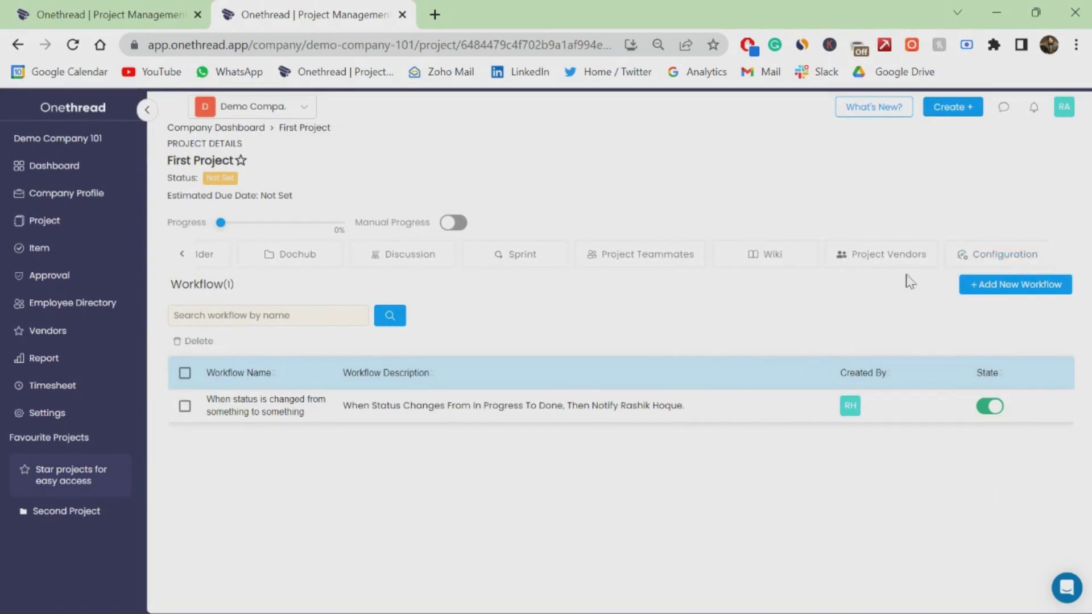
pyautogui.click(756, 255)
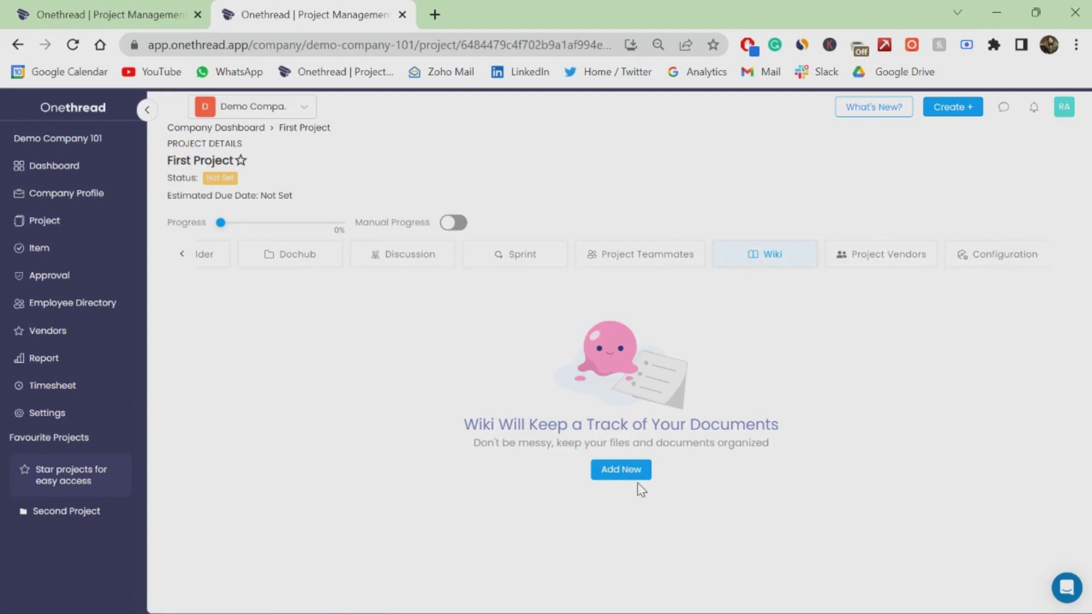
pyautogui.click(629, 471)
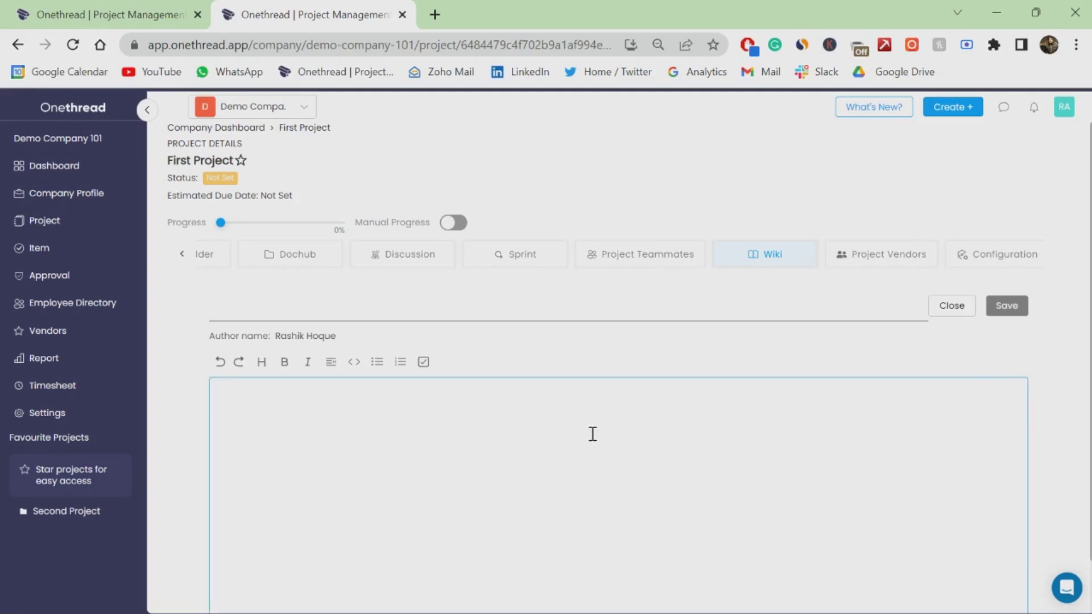
pyautogui.write('First do')
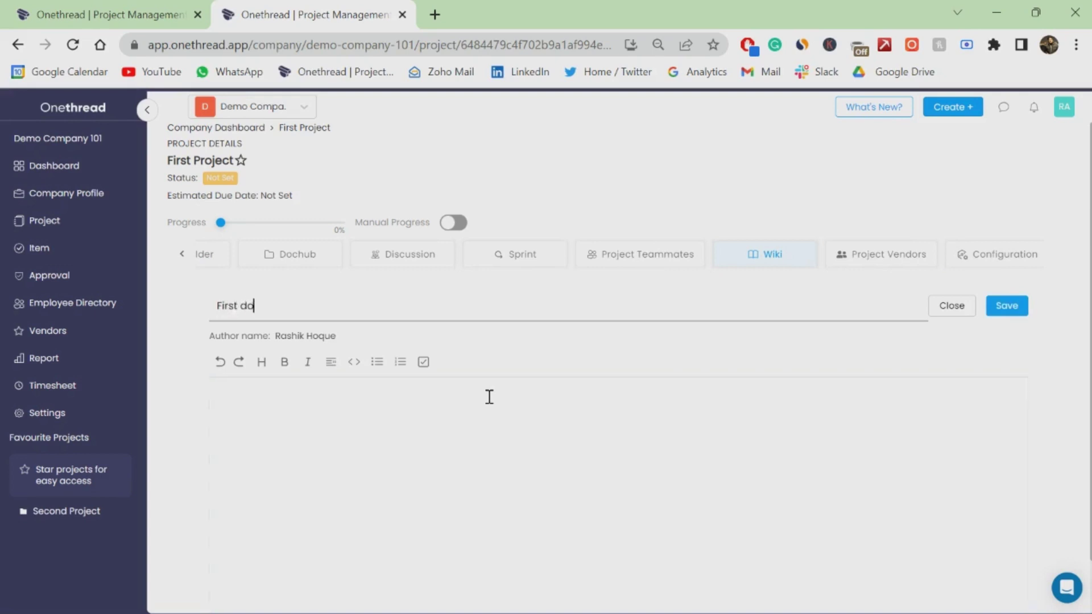
pyautogui.write('cument')
pyautogui.click(1006, 307)
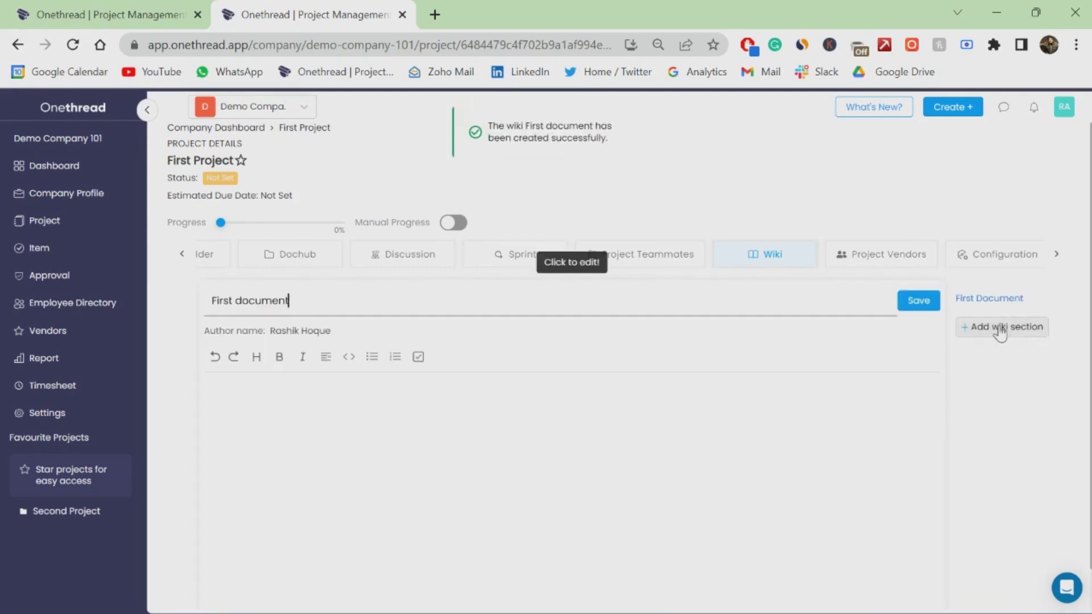
# - Open a blank new wiki section, close it without saving, and save the "First document" wiki page again
pyautogui.click(999, 327)
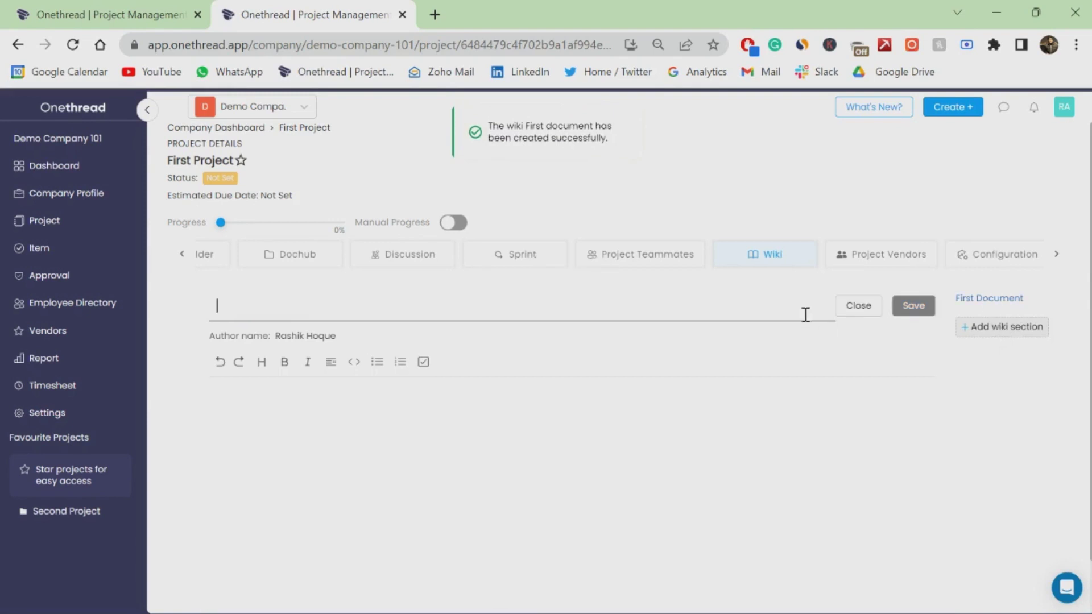
pyautogui.click(864, 307)
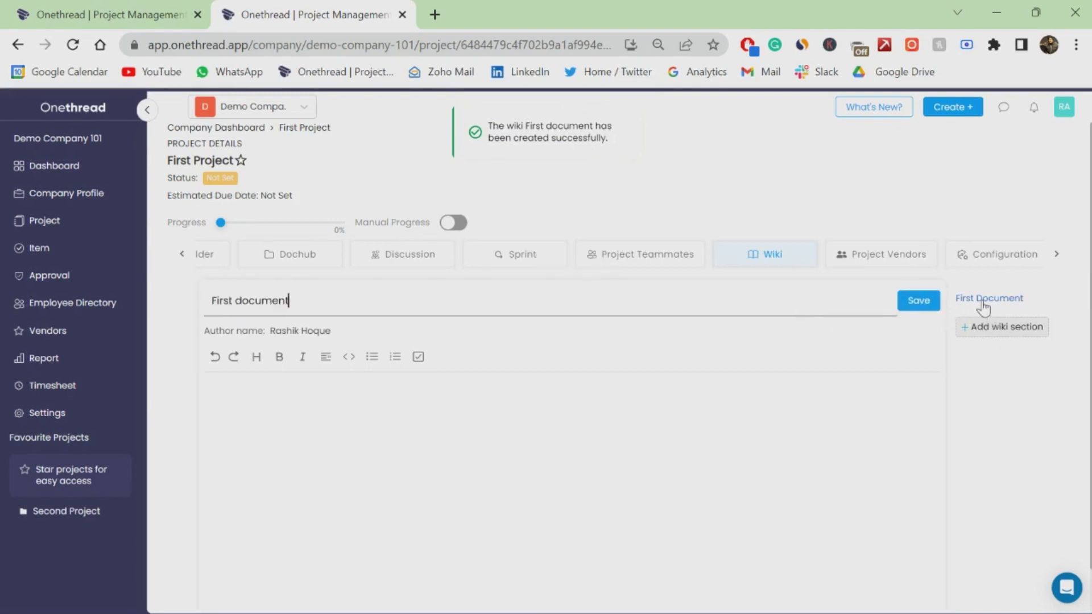
pyautogui.click(922, 307)
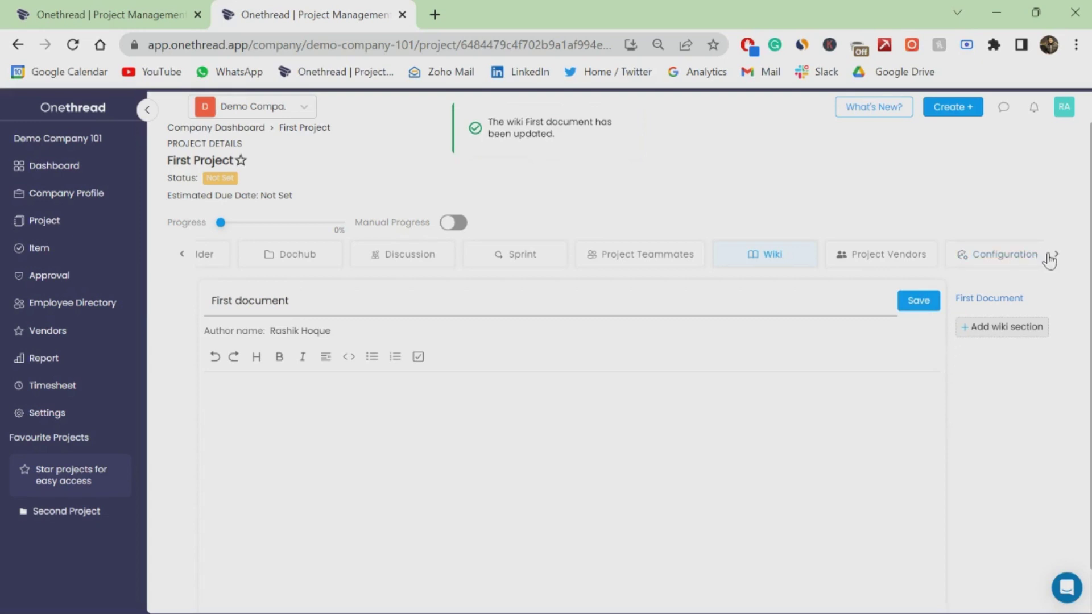
# - View the project's delay configuration and its approval configuration
pyautogui.click(997, 265)
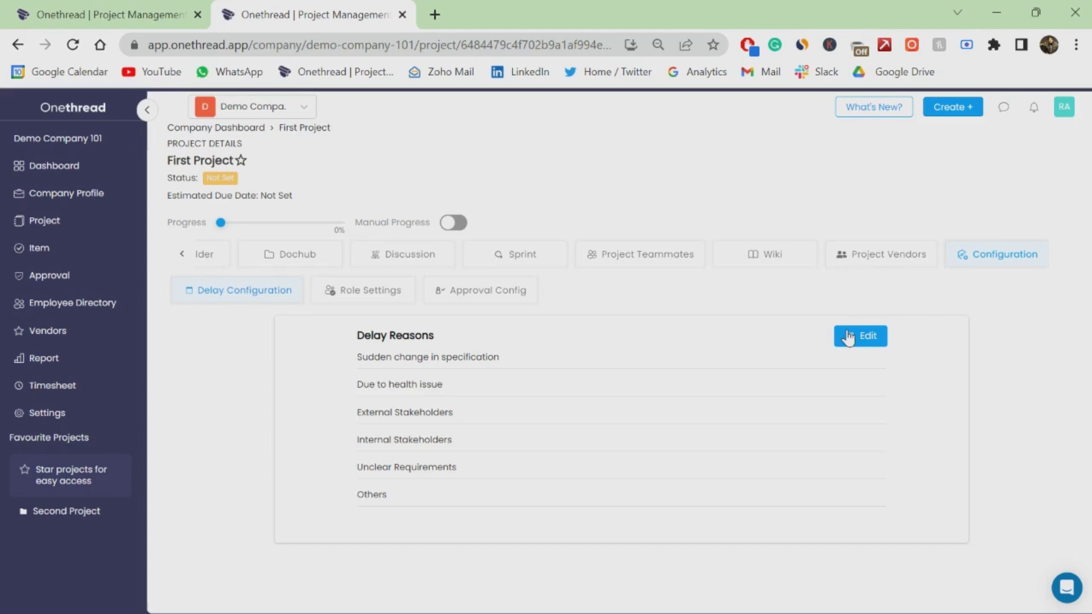
pyautogui.click(449, 293)
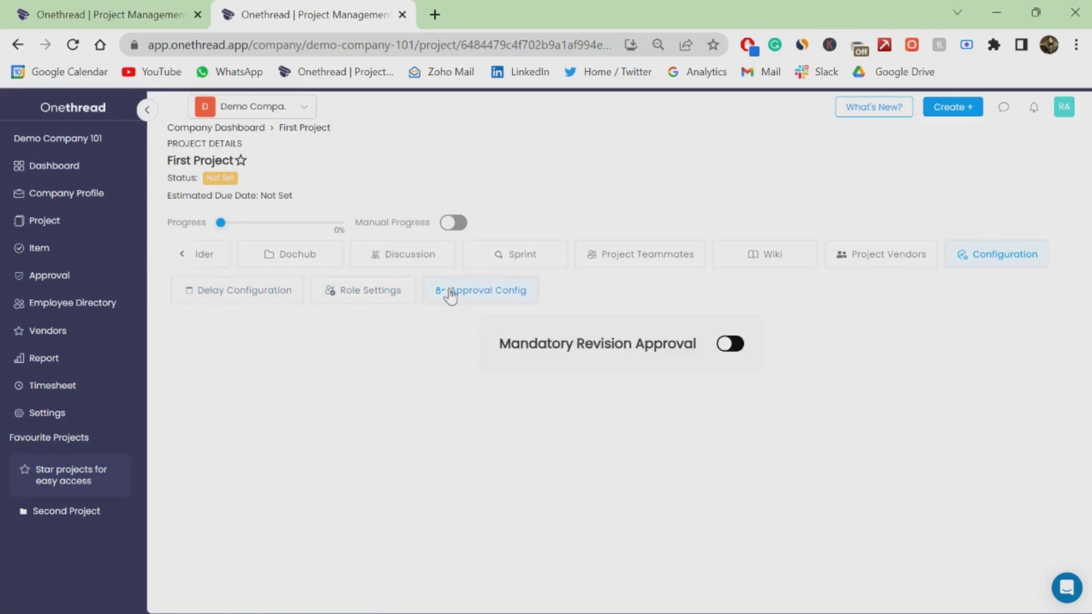
# - Enable mandatory revision approval for First Project and save an approvers group named "Approver" with the available member
pyautogui.click(731, 344)
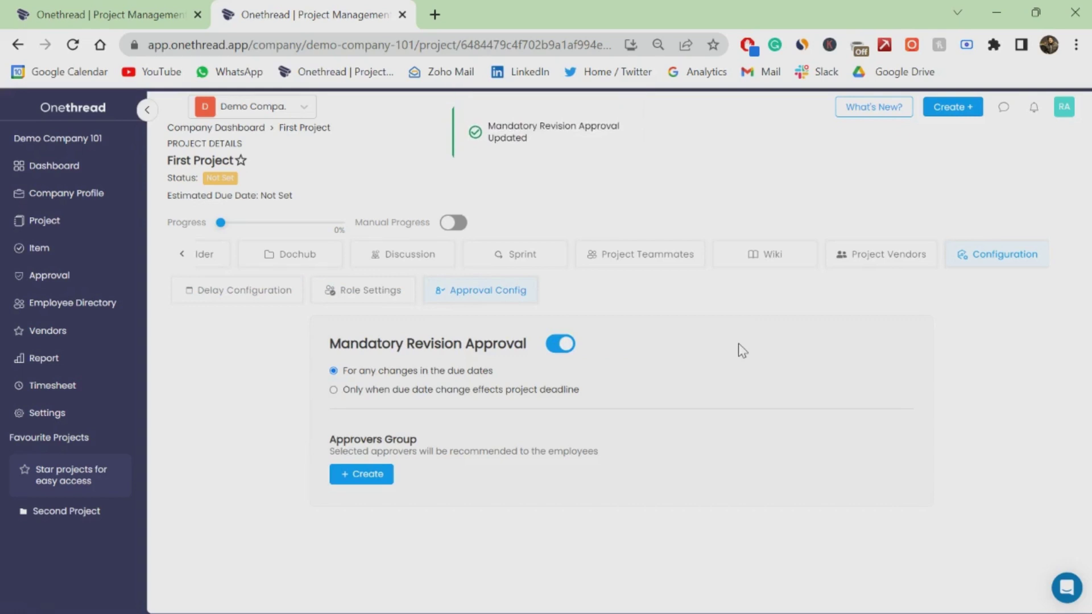
pyautogui.click(366, 474)
pyautogui.scroll(-1, 796, 476)
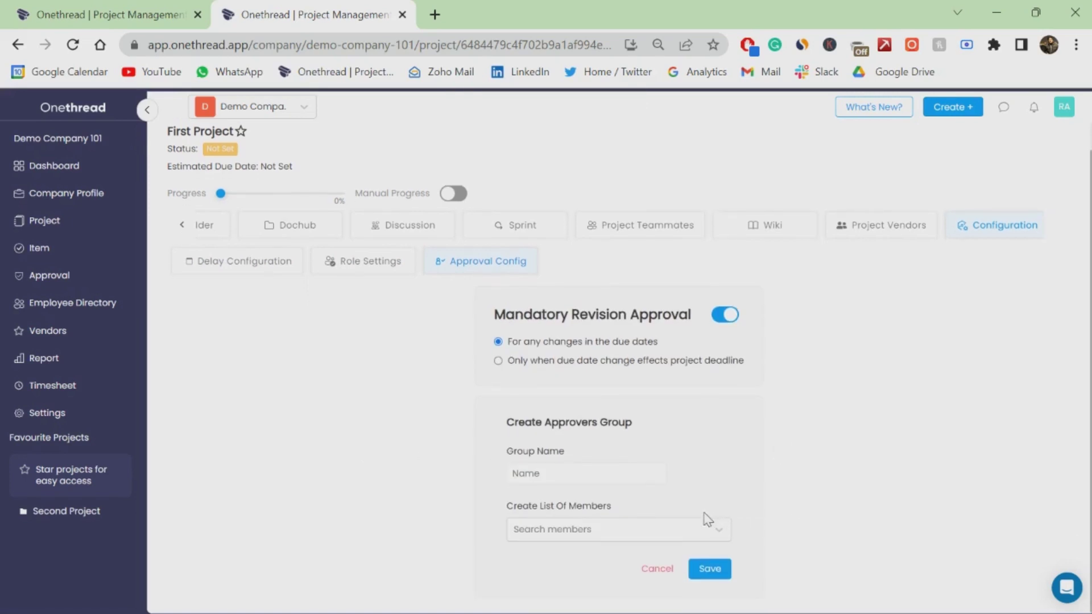
pyautogui.click(625, 473)
pyautogui.write('A')
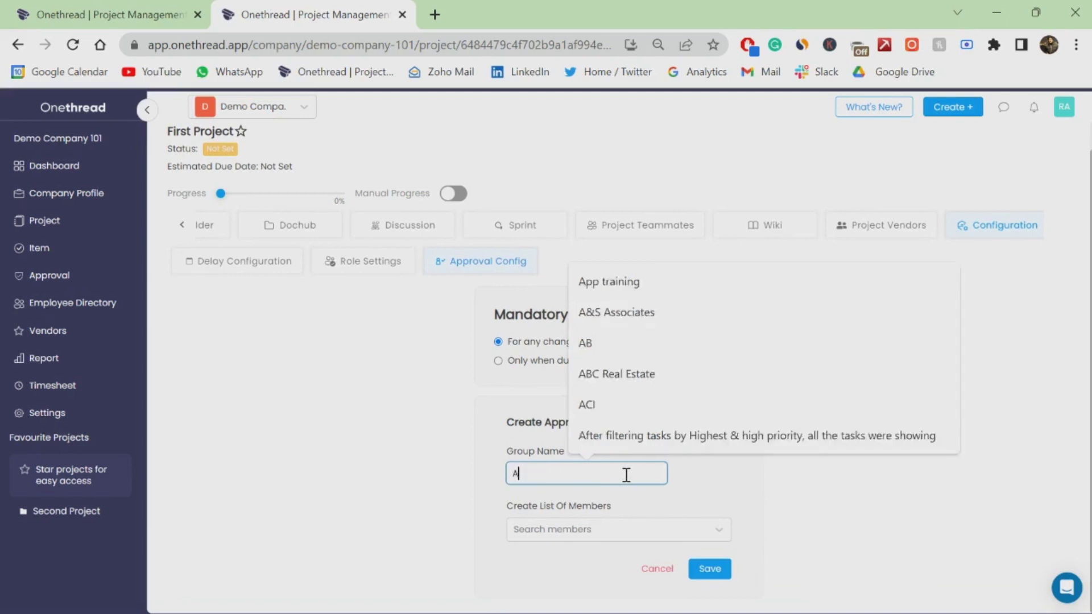
pyautogui.write('pprover')
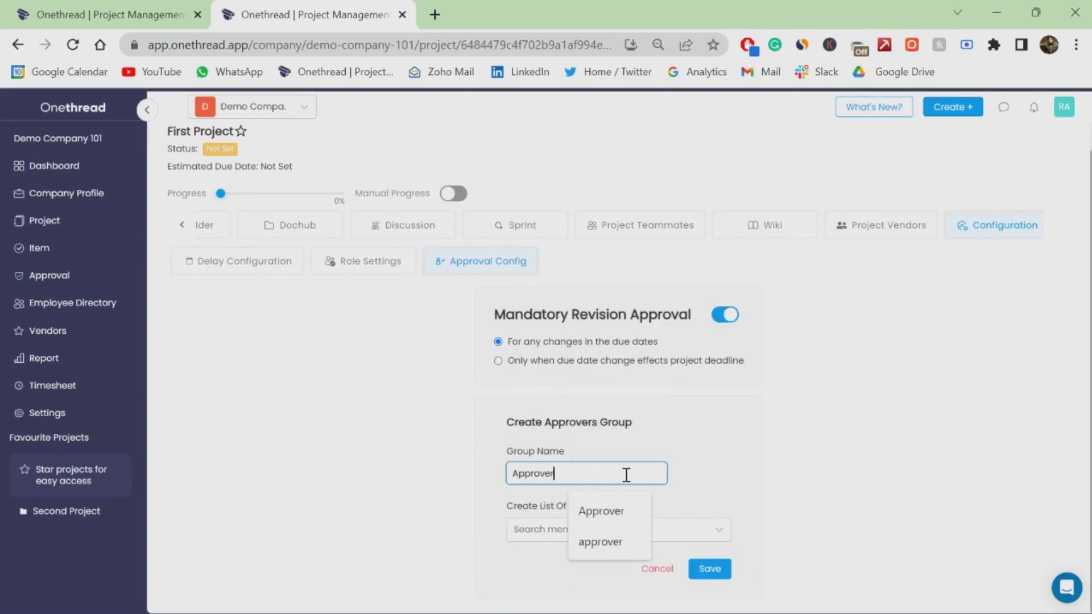
pyautogui.click(714, 528)
pyautogui.click(577, 476)
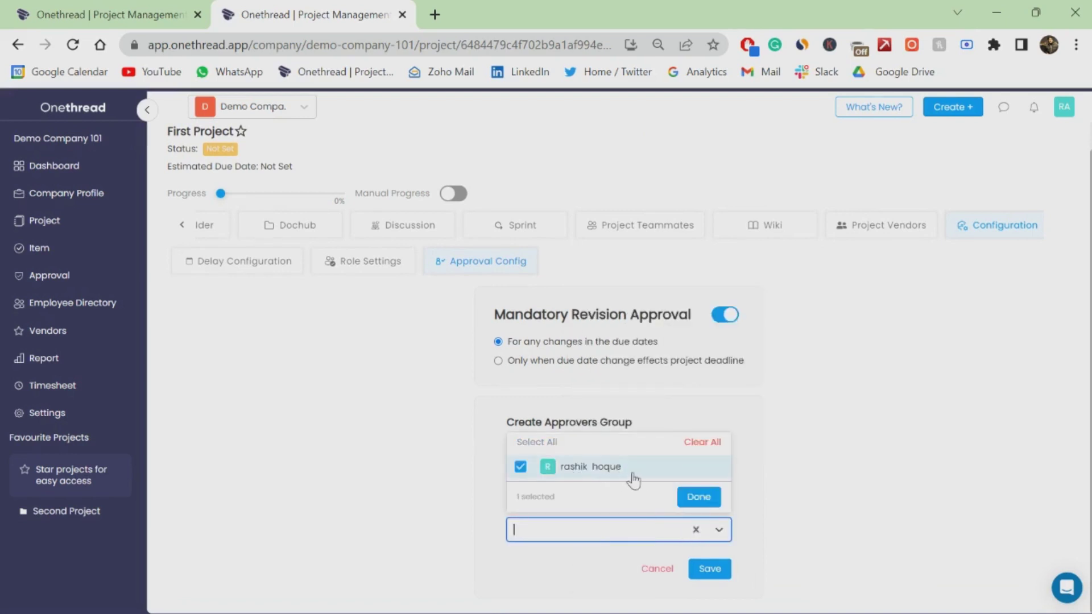
pyautogui.click(700, 499)
pyautogui.click(710, 569)
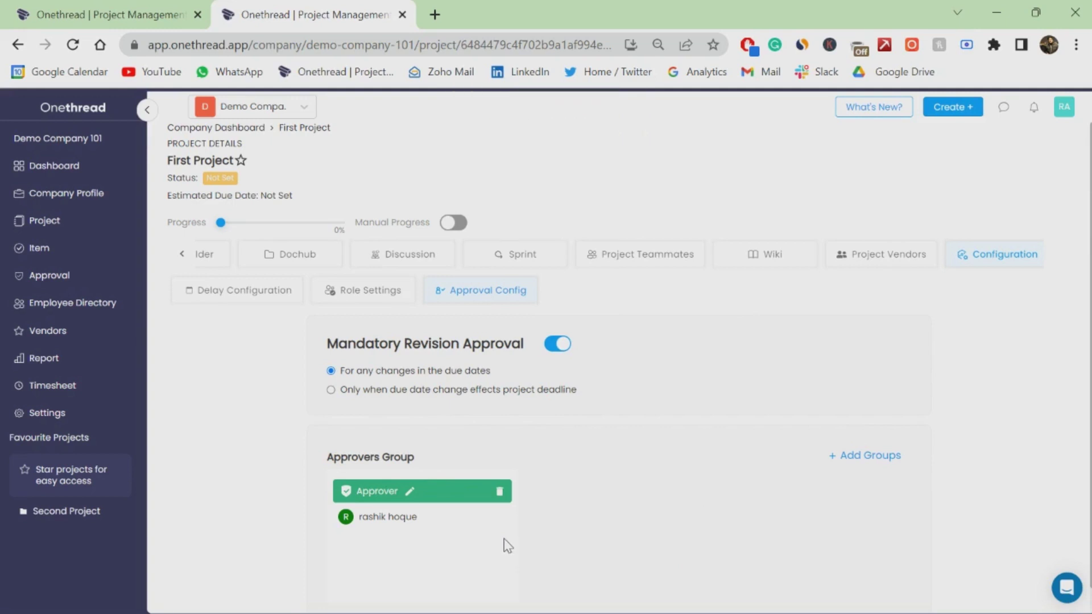
# - Try to create a sprint in First Project and return to the company home page
pyautogui.click(181, 257)
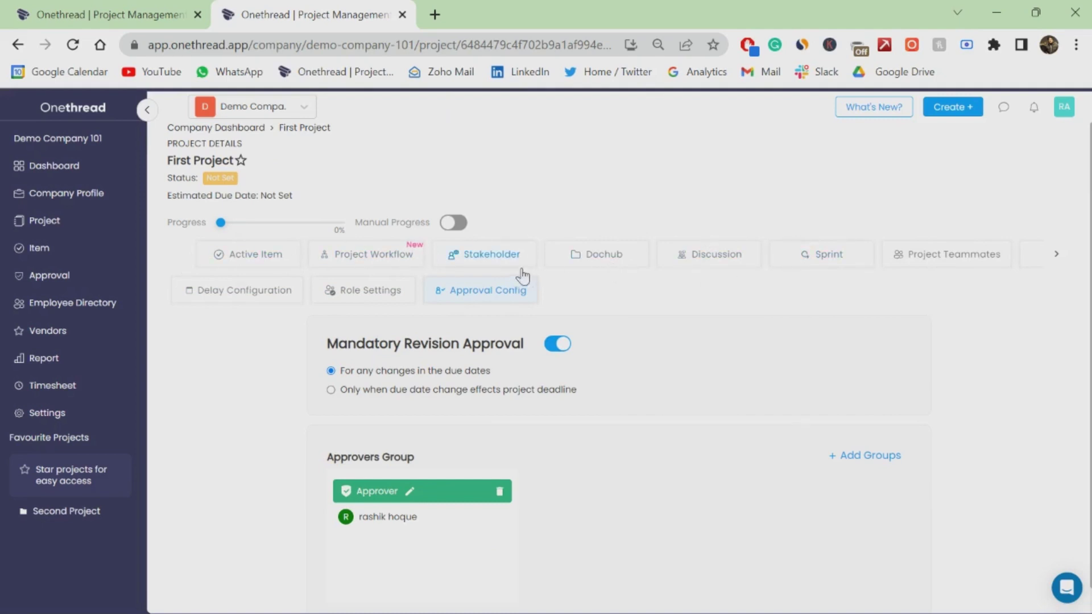
pyautogui.click(795, 260)
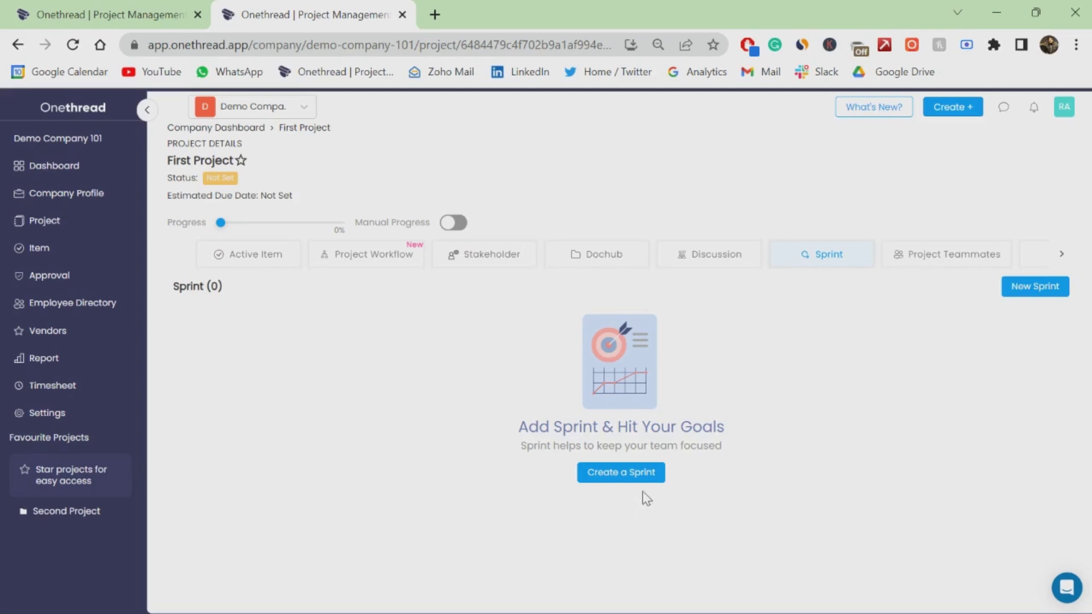
pyautogui.click(651, 480)
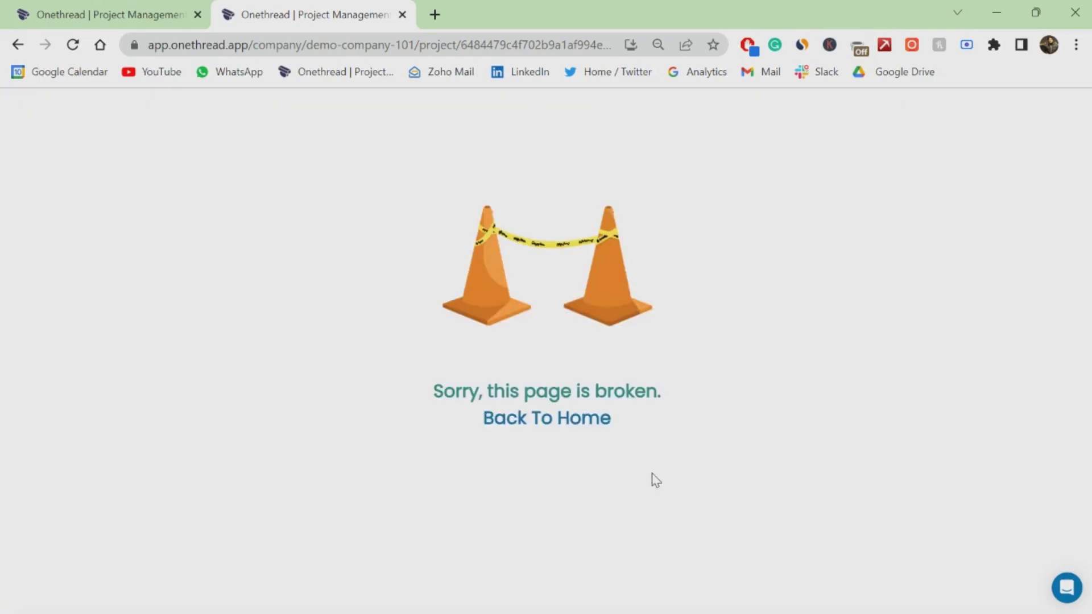
pyautogui.click(578, 420)
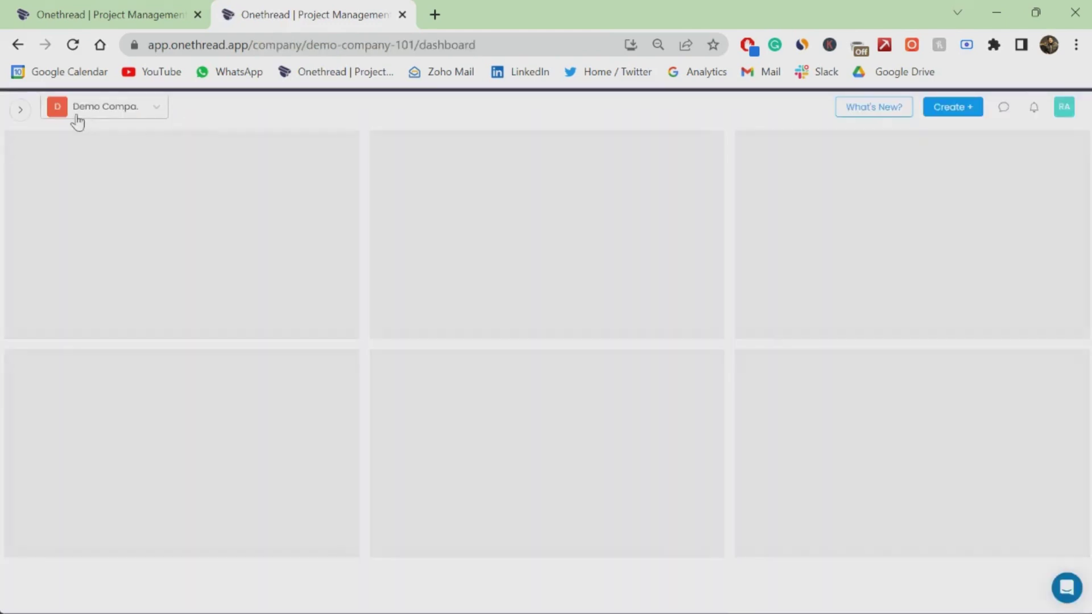
# - Mark First Project as a favourite in the company's project list
pyautogui.click(13, 110)
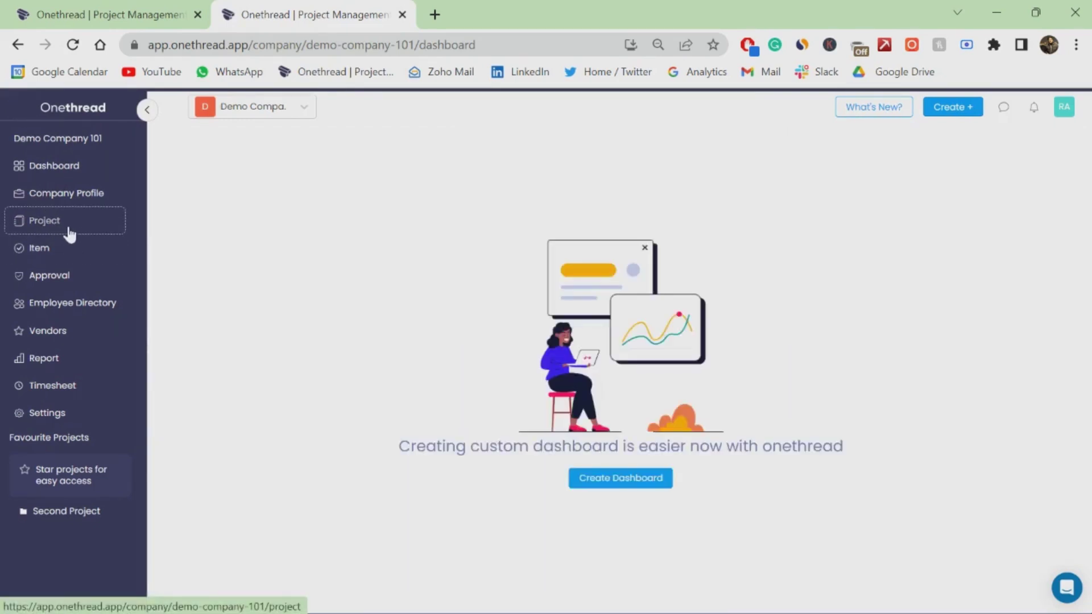
pyautogui.click(68, 227)
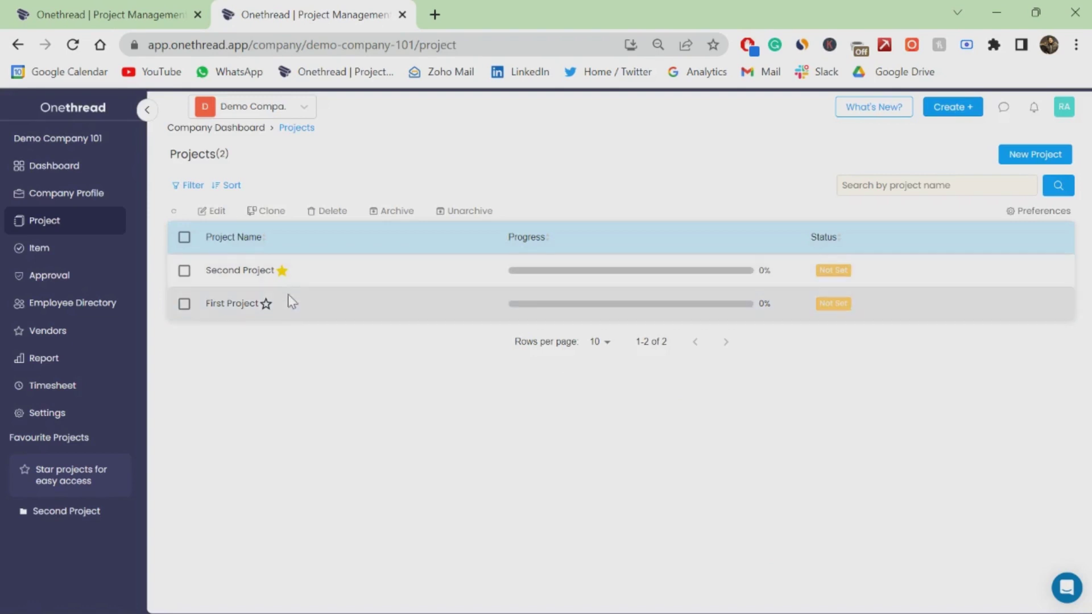
pyautogui.click(265, 305)
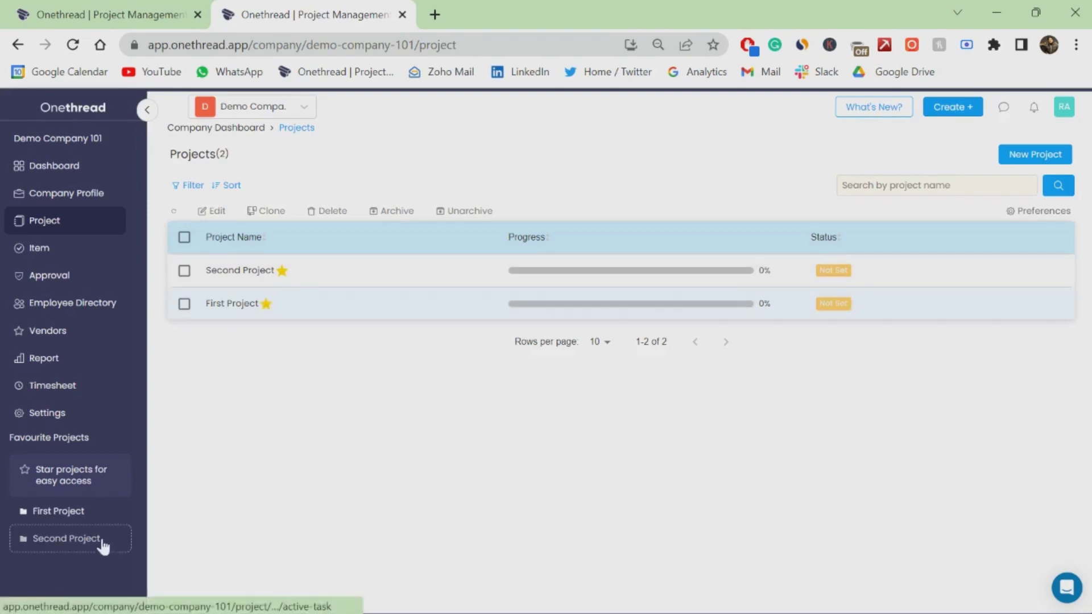
# - Start a new sprint in First Project and name it "Sprint 1"
pyautogui.click(91, 518)
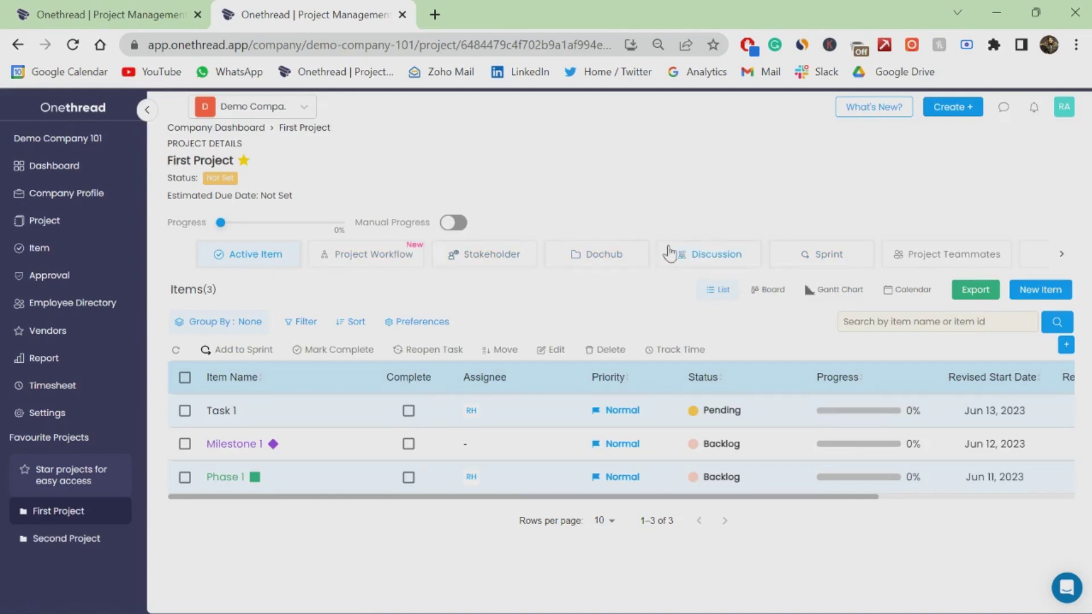
pyautogui.click(810, 261)
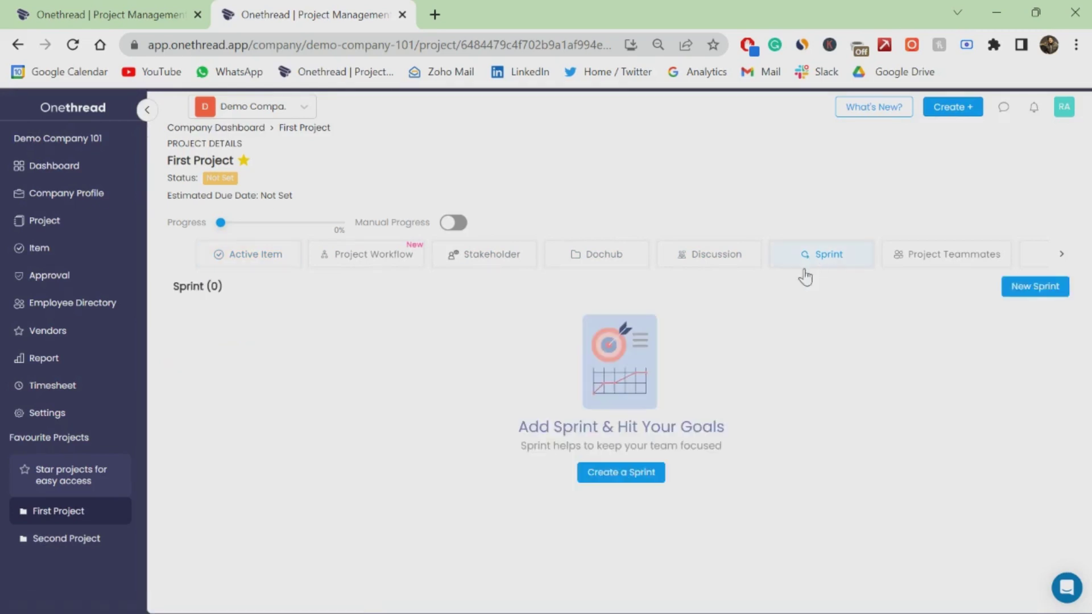
pyautogui.click(608, 476)
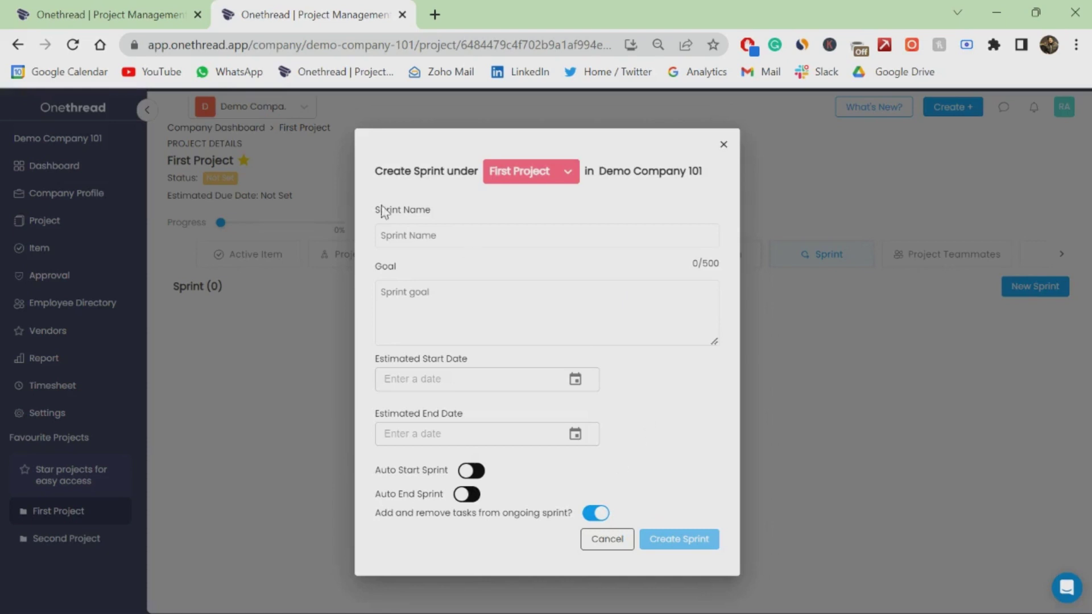
pyautogui.click(421, 235)
pyautogui.write('Spri')
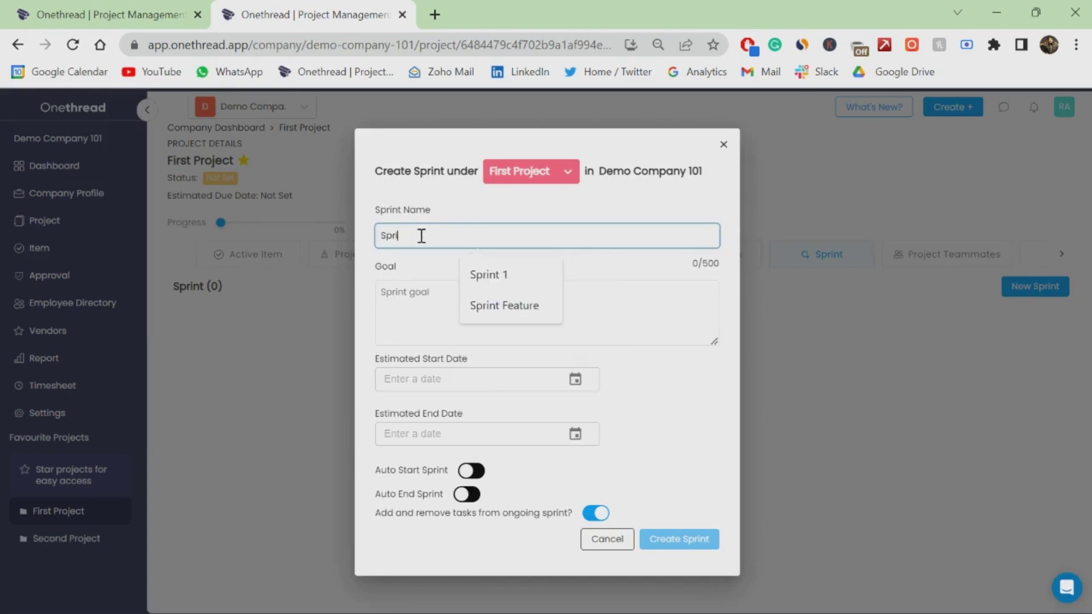
pyautogui.write('nt 1')
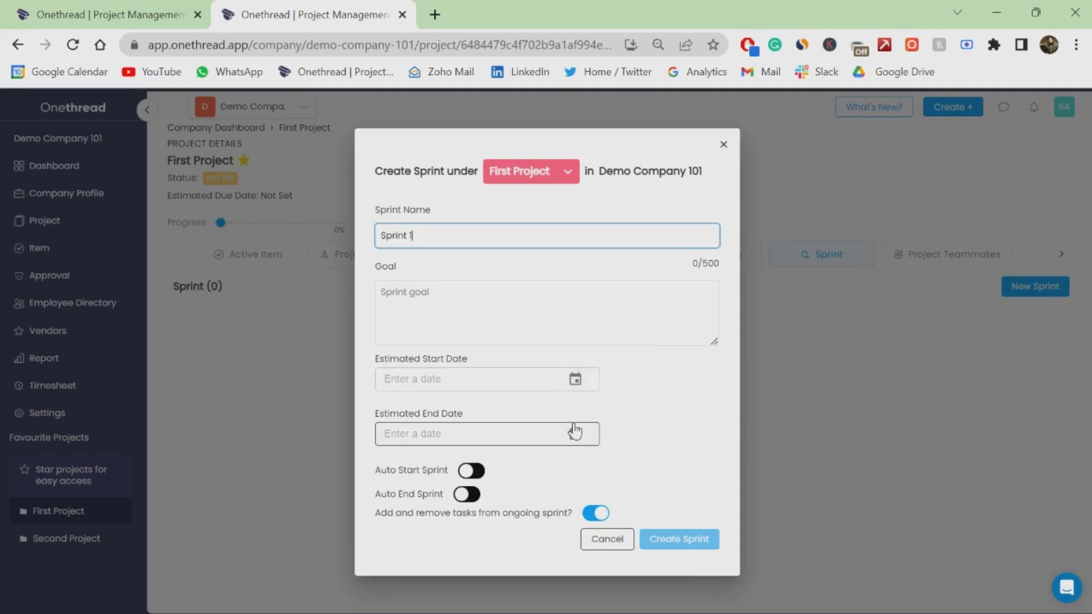
# - Set the sprint's estimated start date to June 11, 2023 and its estimated end date to June 30, 2023
pyautogui.click(573, 379)
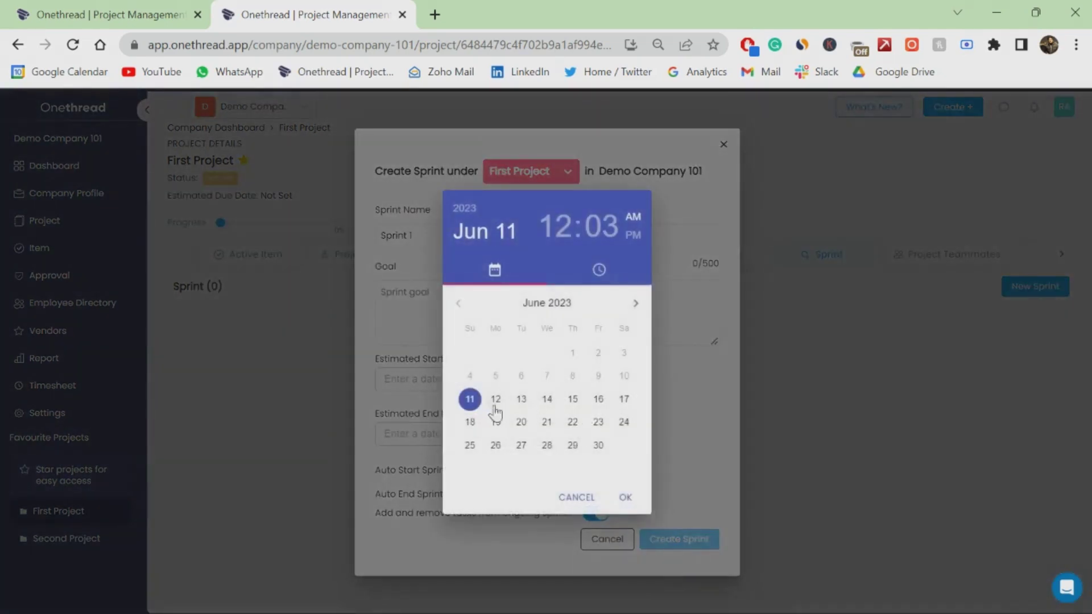
pyautogui.click(625, 499)
pyautogui.click(574, 434)
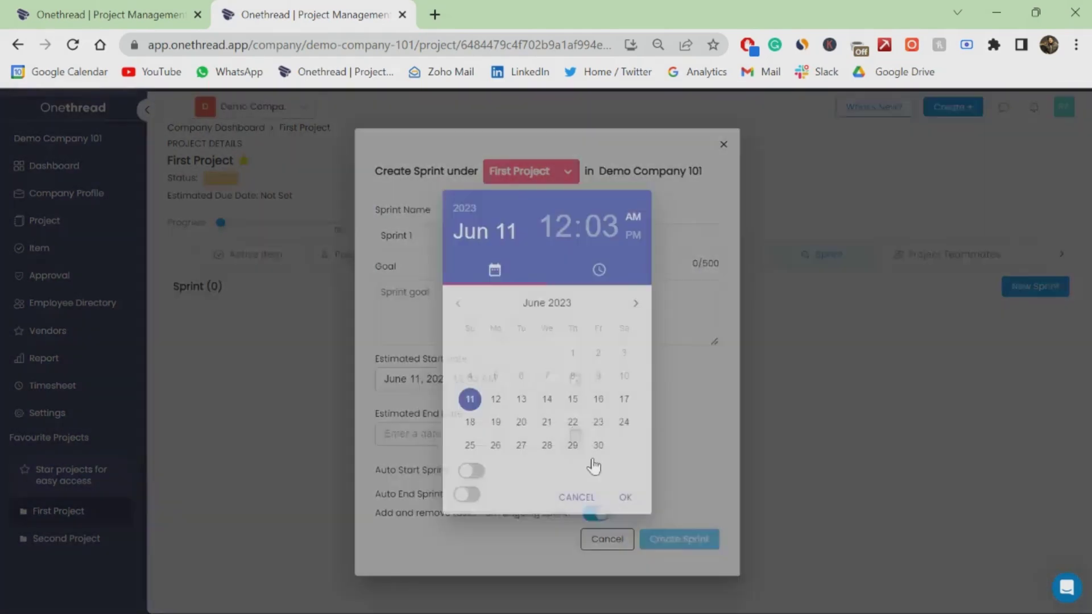
pyautogui.click(598, 445)
pyautogui.click(624, 498)
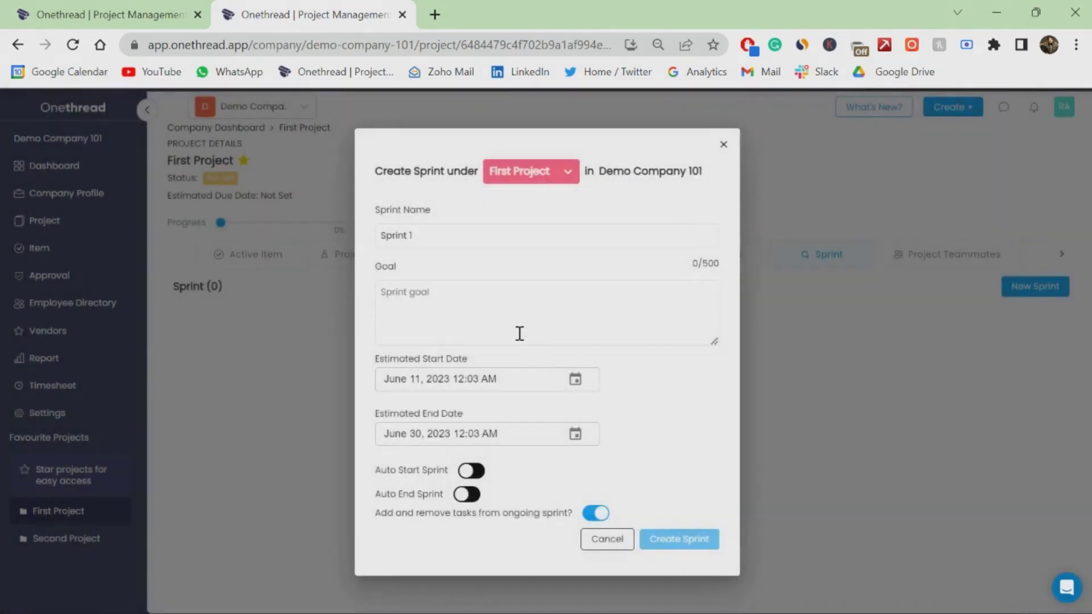
# - Enter "Launch our MVP" as the sprint goal and create the sprint
pyautogui.click(511, 325)
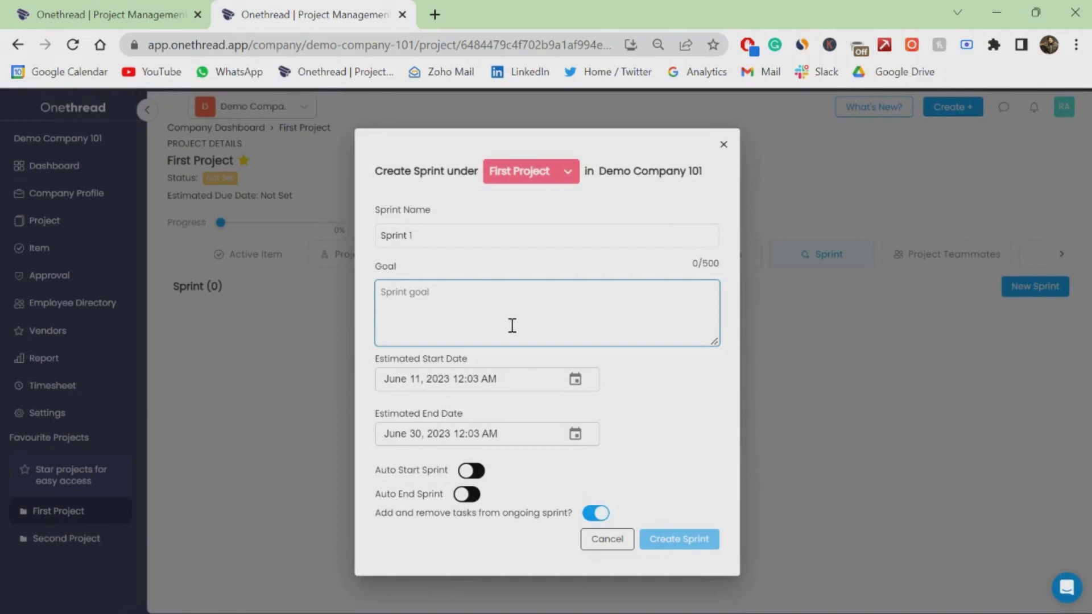
pyautogui.write('Achie')
pyautogui.press('BackSpace')
pyautogui.press('BackSpace')
pyautogui.press('BackSpace')
pyautogui.press('BackSpace')
pyautogui.press('BackSpace')
pyautogui.write('Launch our')
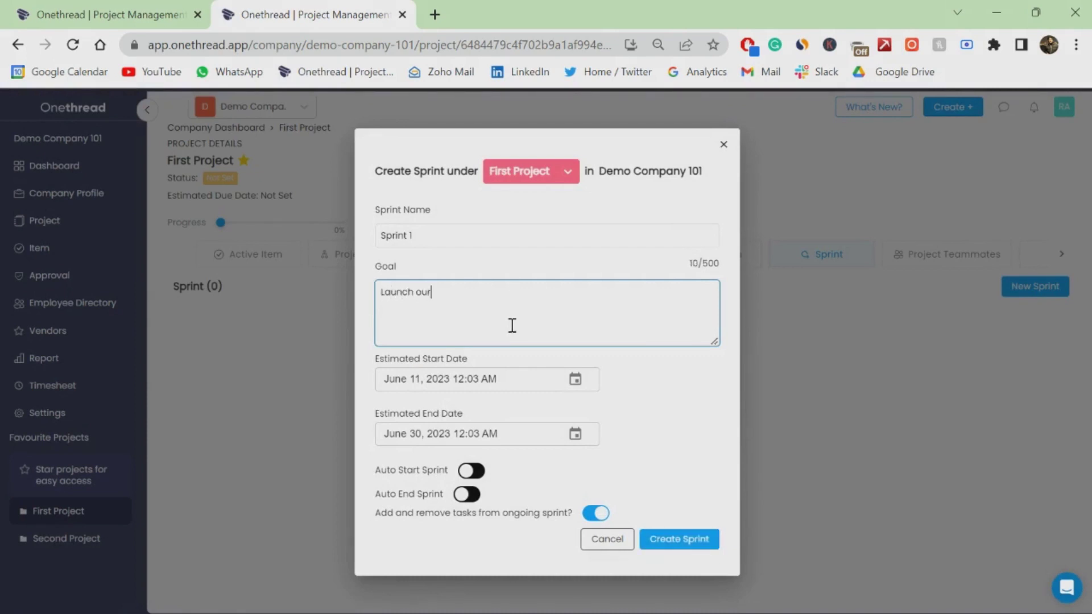
pyautogui.write(' MVP')
pyautogui.click(702, 538)
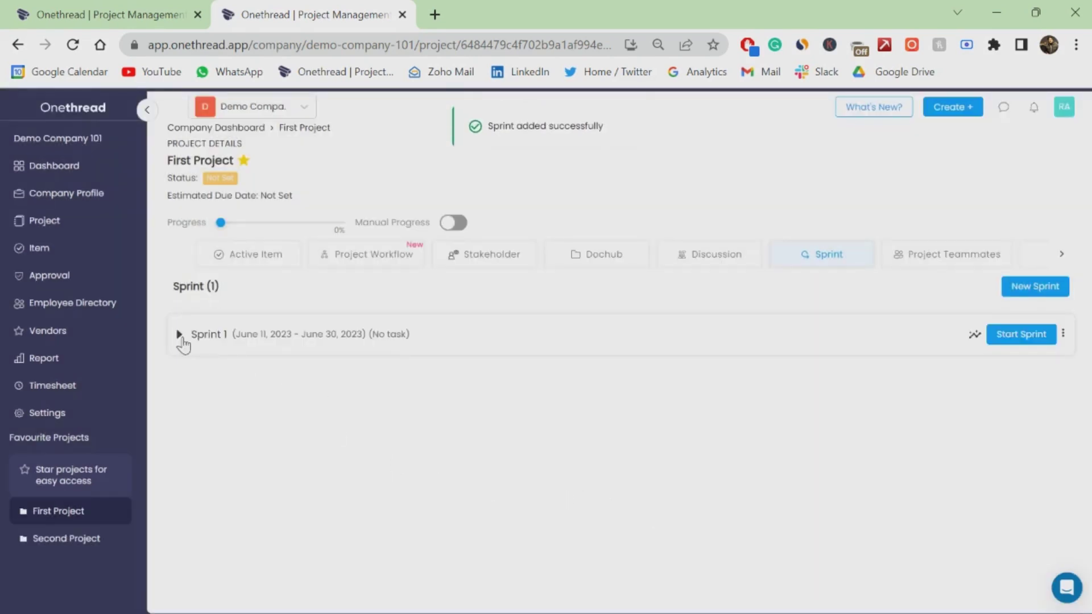
# - Add Task 1 from First Project's active items to Sprint 1
pyautogui.click(214, 267)
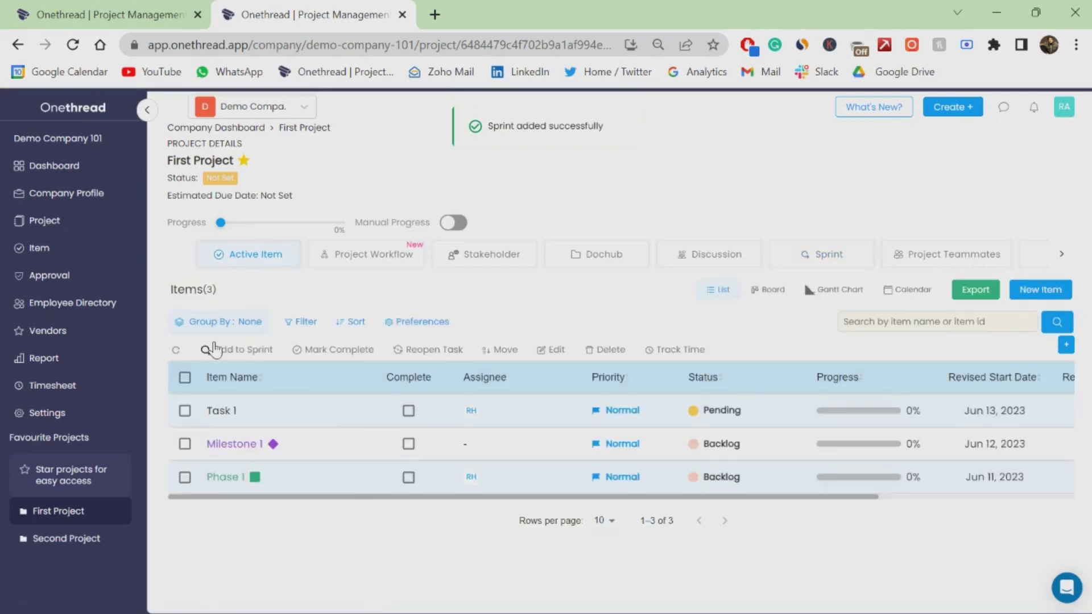
pyautogui.click(186, 412)
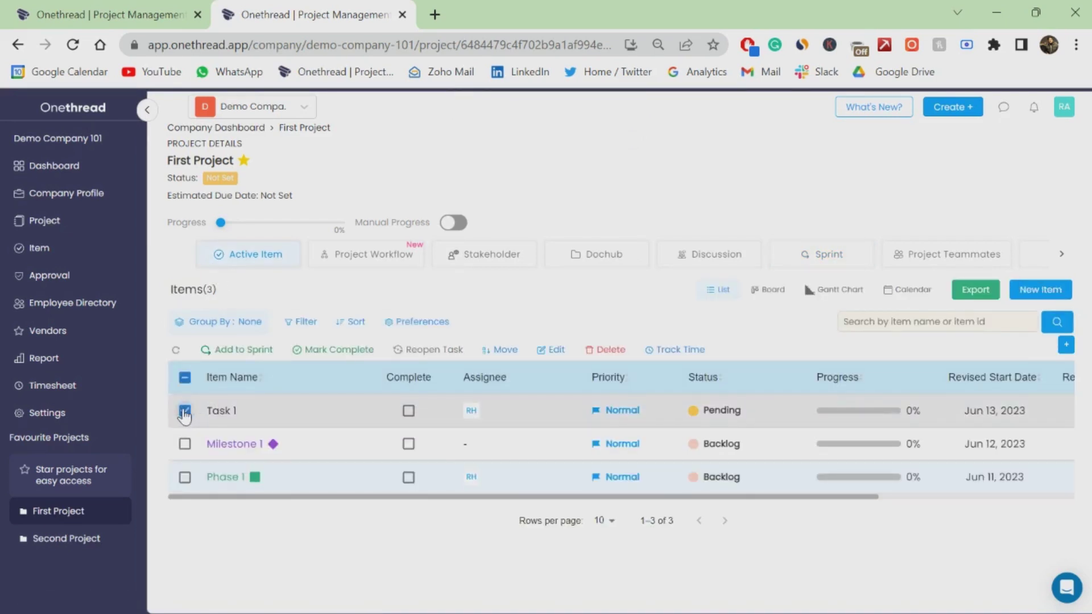
pyautogui.click(219, 351)
pyautogui.click(594, 357)
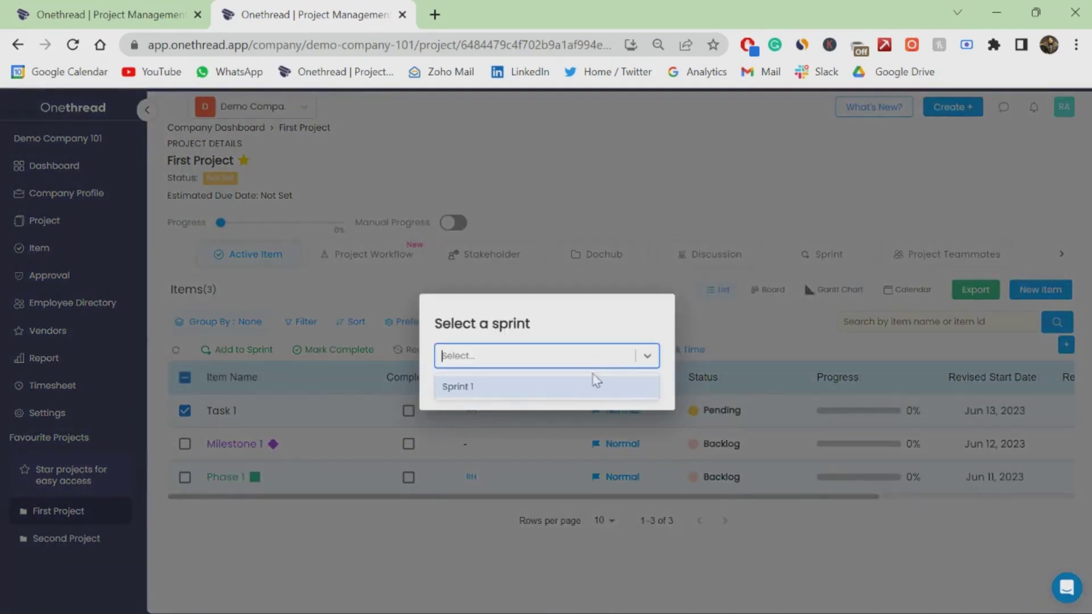
pyautogui.click(542, 392)
pyautogui.click(628, 383)
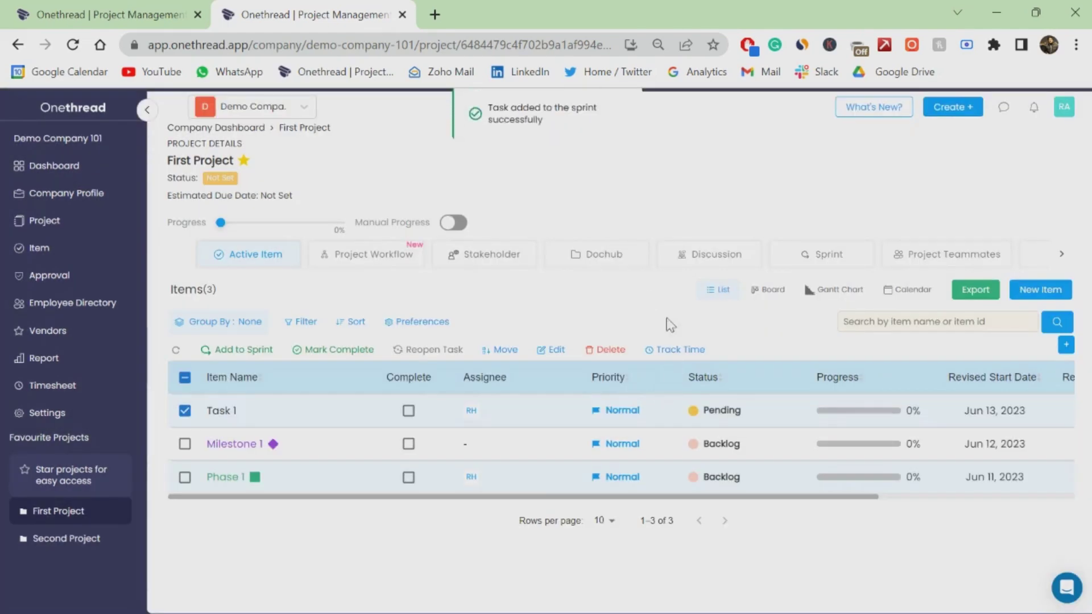
# - Examine Sprint 1's item list and sprint details, and return to the project's active items
pyautogui.click(819, 250)
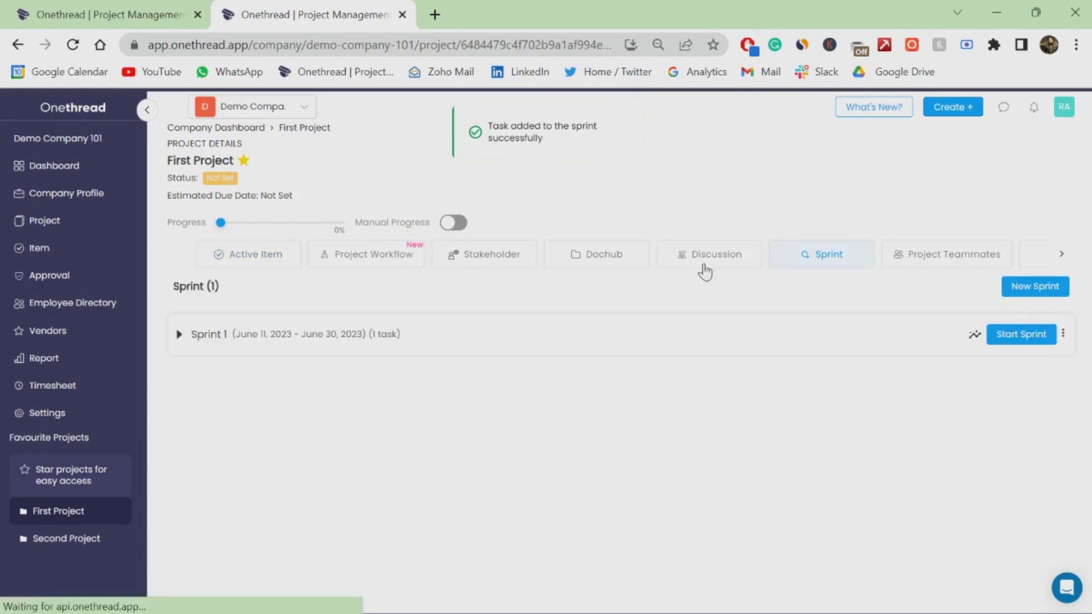
pyautogui.click(179, 335)
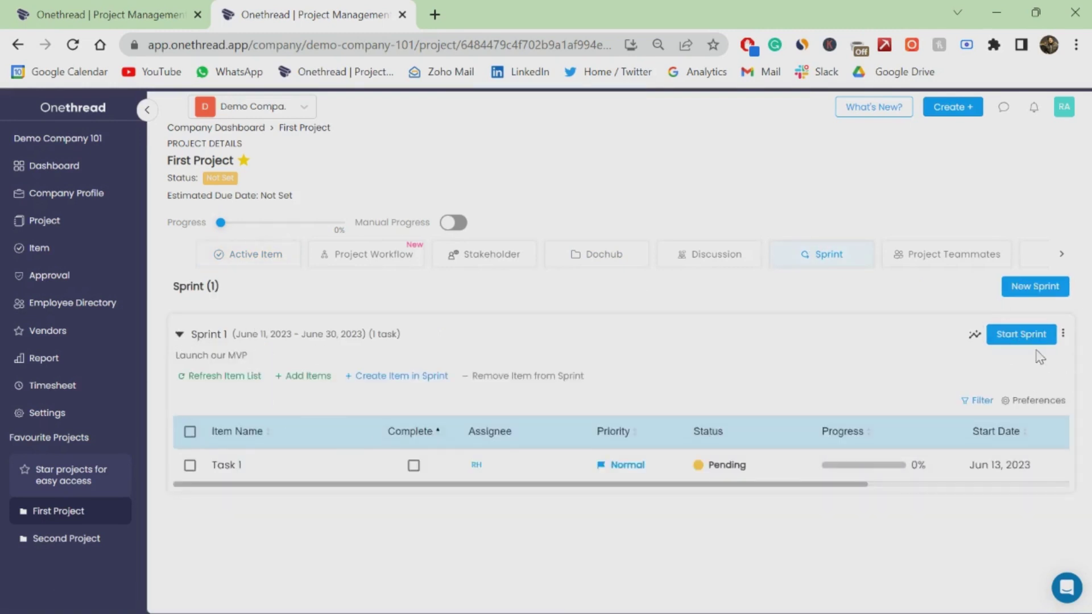
pyautogui.click(975, 336)
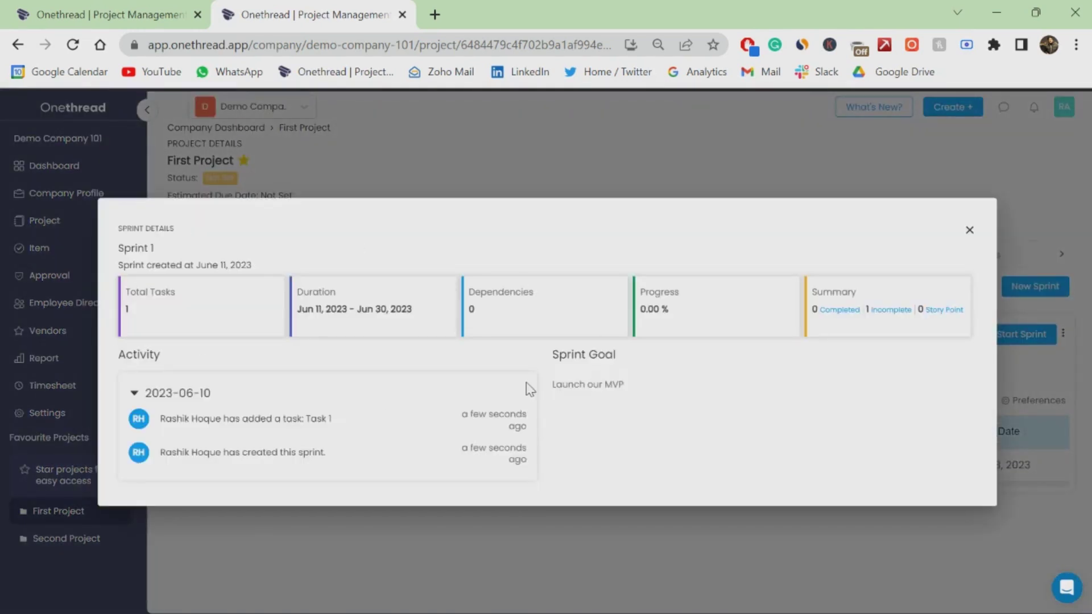
pyautogui.click(969, 229)
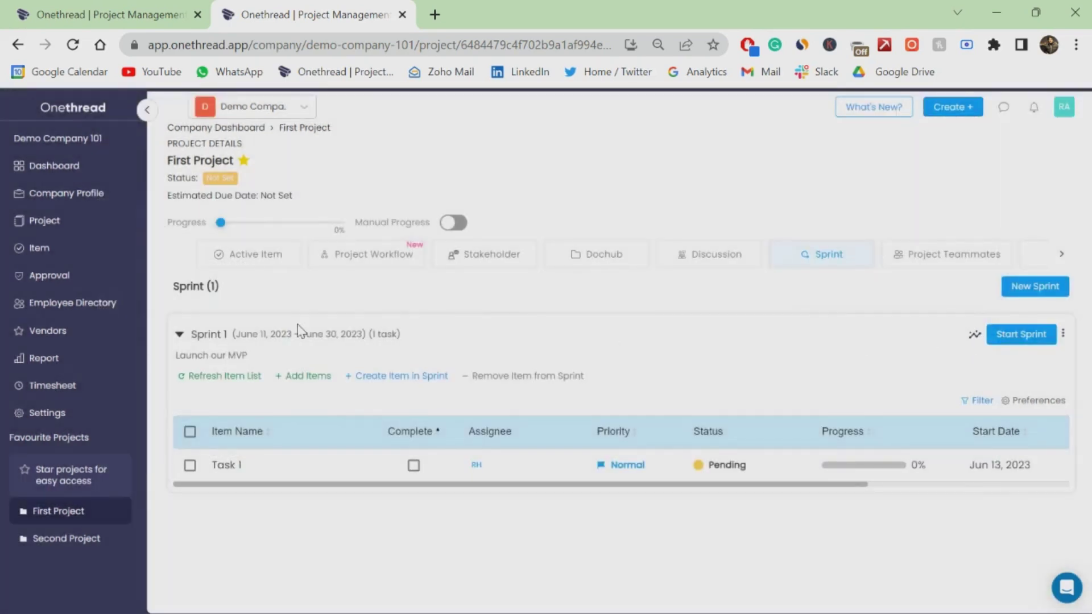
pyautogui.click(229, 262)
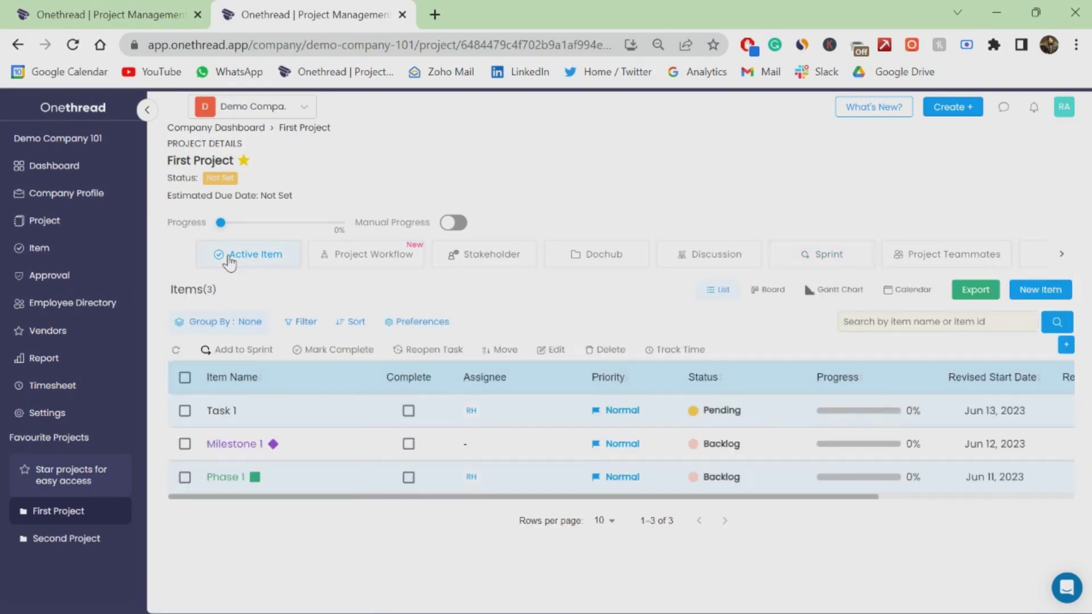